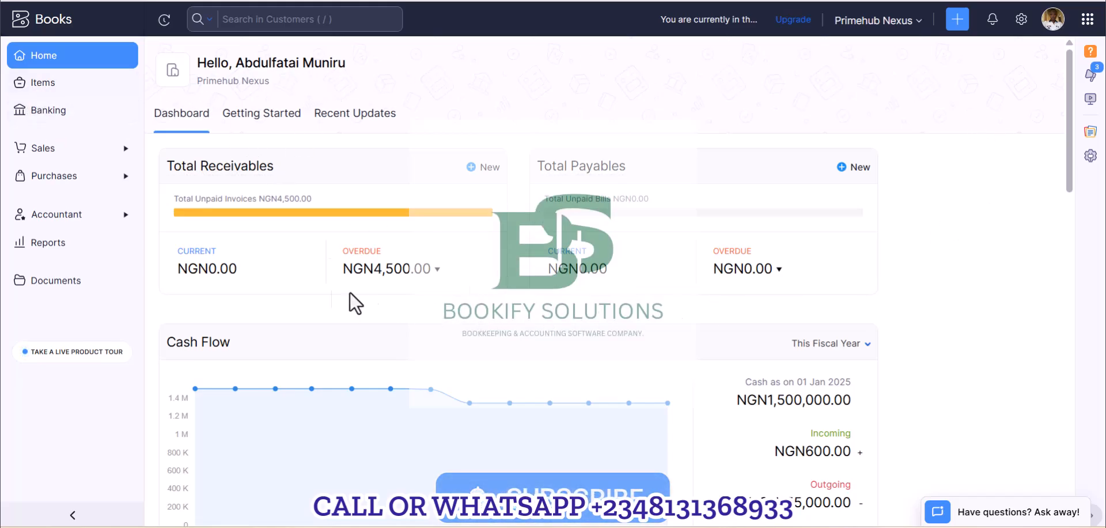
# Start a new expense under Purchases and switch to the mileage record form.
pyautogui.click(67, 177)
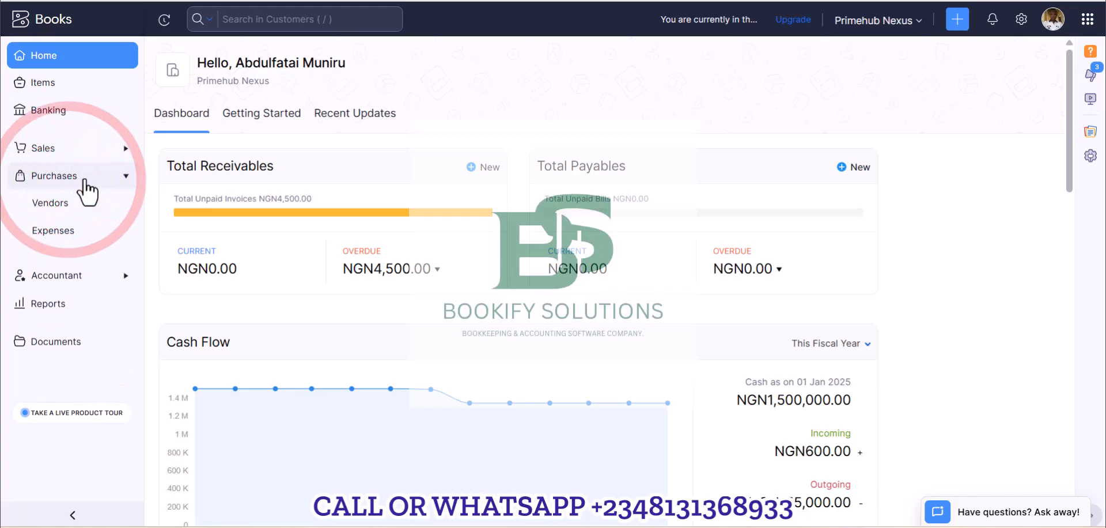
pyautogui.click(65, 232)
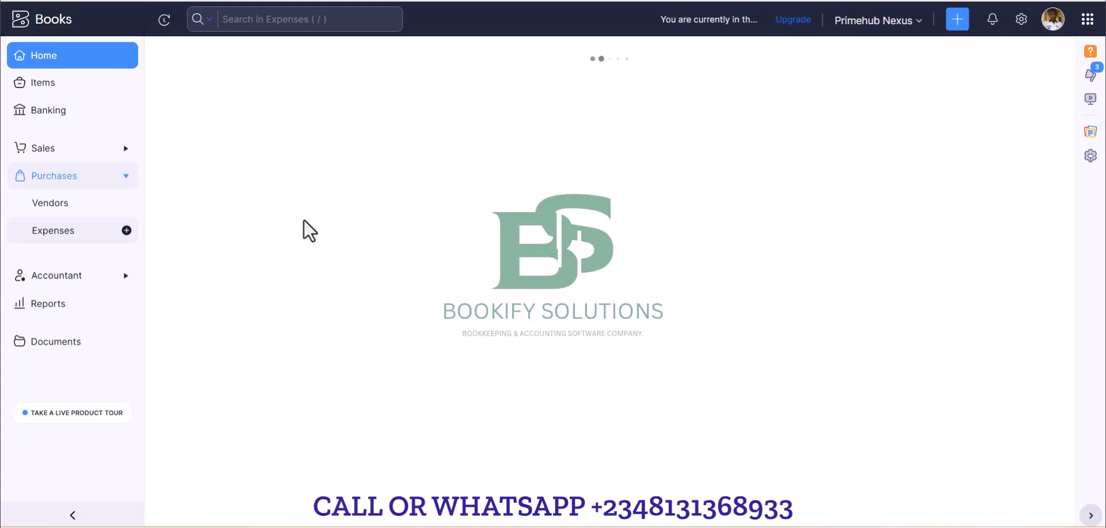
pyautogui.click(1007, 59)
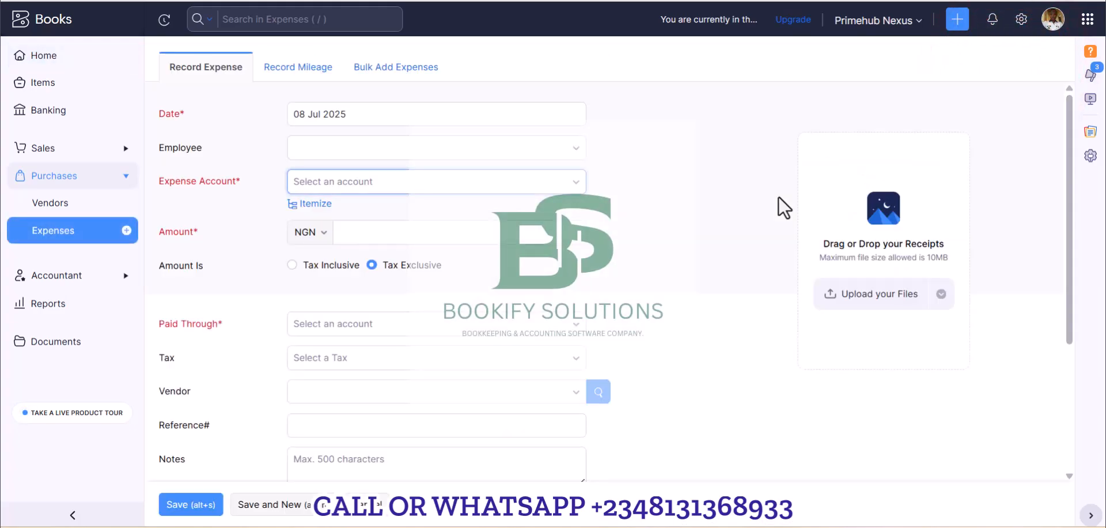
pyautogui.click(302, 75)
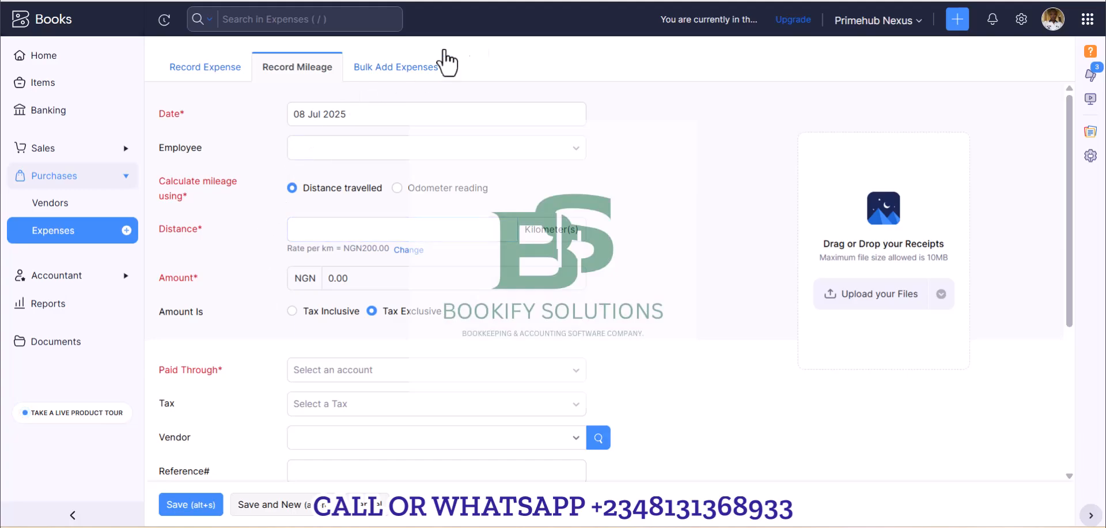
# Open the Purchases expense settings, look at the vehicle section, and return to the expense preferences.
pyautogui.click(1020, 22)
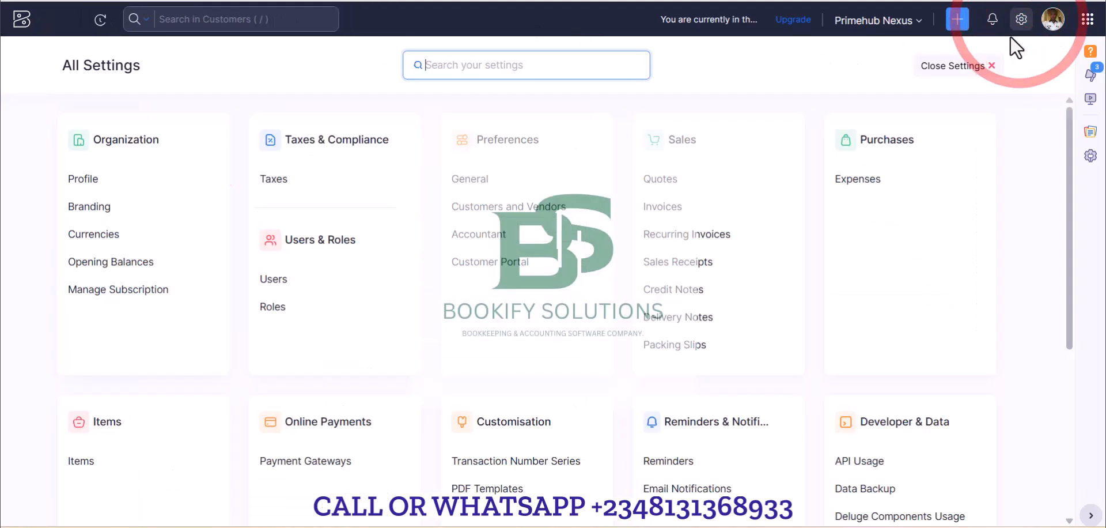
pyautogui.click(867, 176)
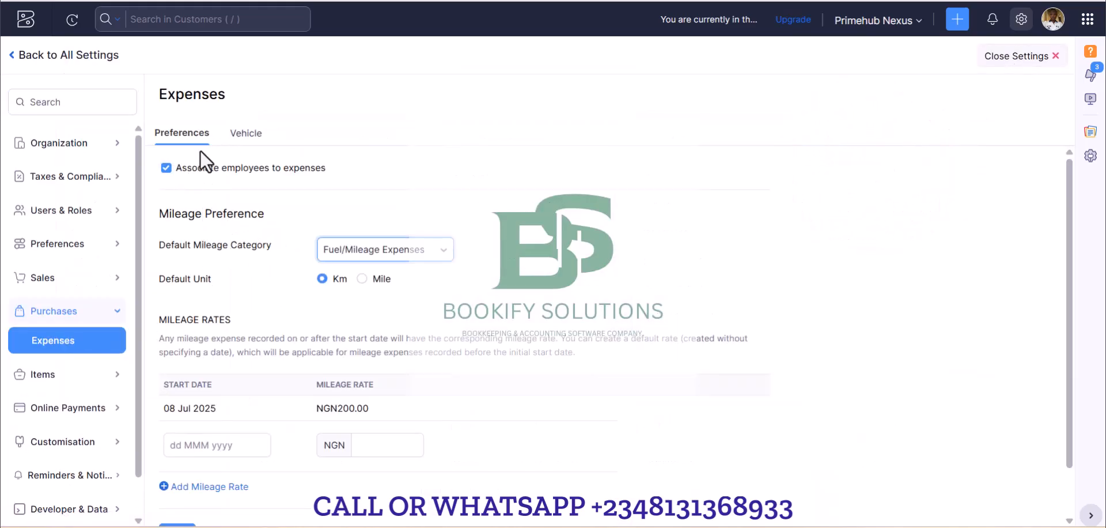
pyautogui.click(246, 137)
pyautogui.click(171, 135)
# Keep employees associated with expenses and choose Fuel/Mileage Expenses as the default mileage category.
pyautogui.click(167, 175)
pyautogui.click(167, 175)
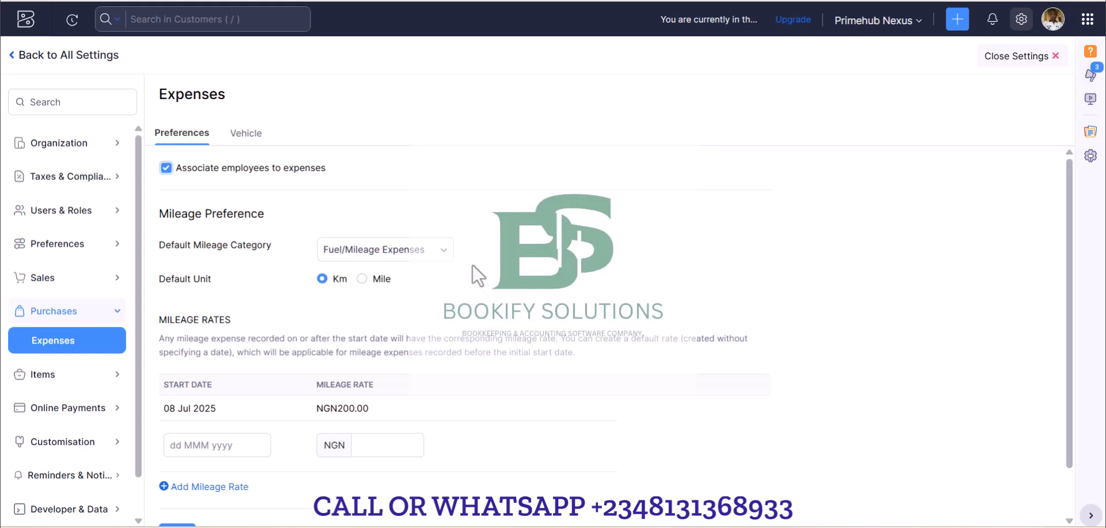
pyautogui.click(444, 252)
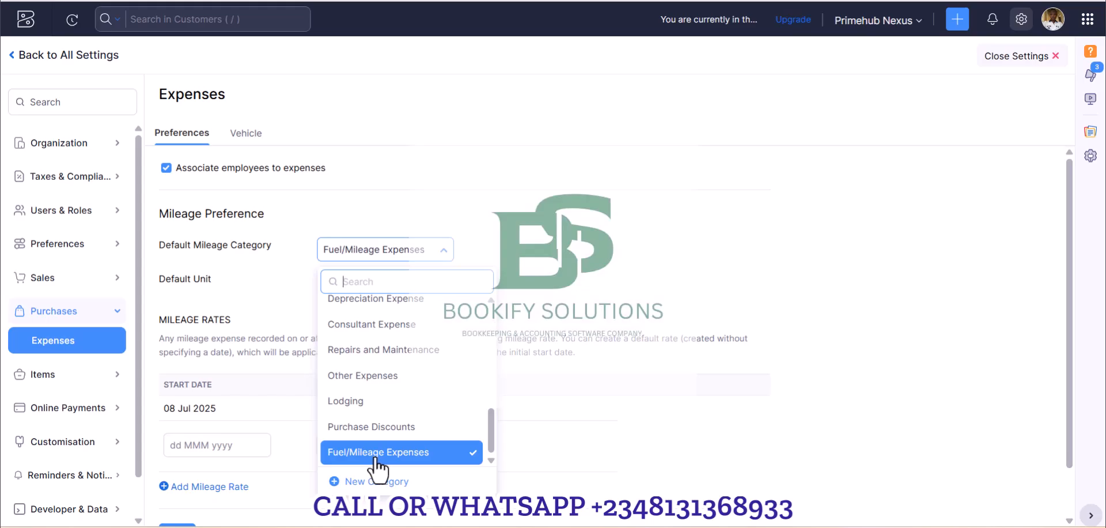
pyautogui.click(410, 455)
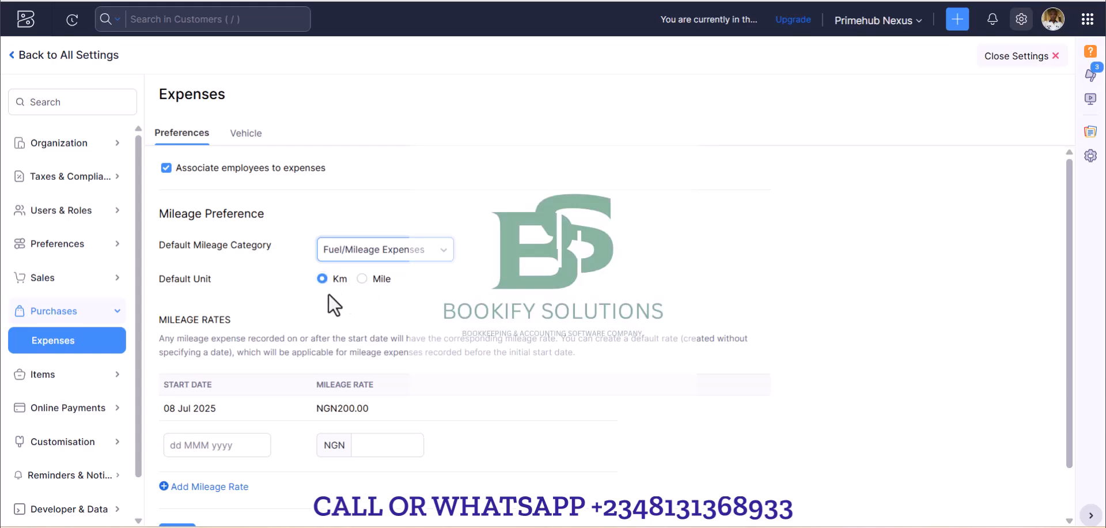
# Delete the saved mileage rate that starts on 08 Jul 2025.
pyautogui.scroll(-1, 331, 294)
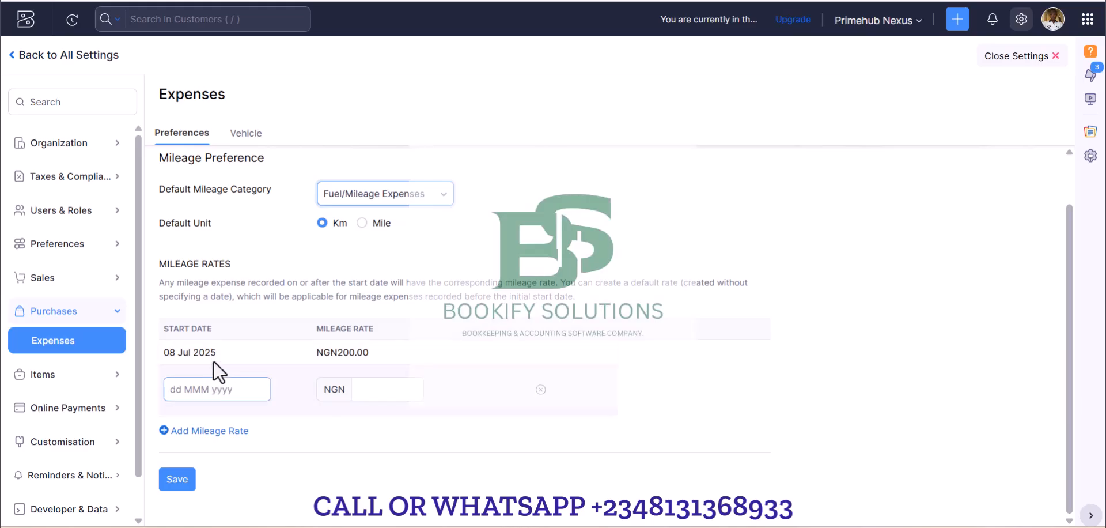
pyautogui.click(551, 352)
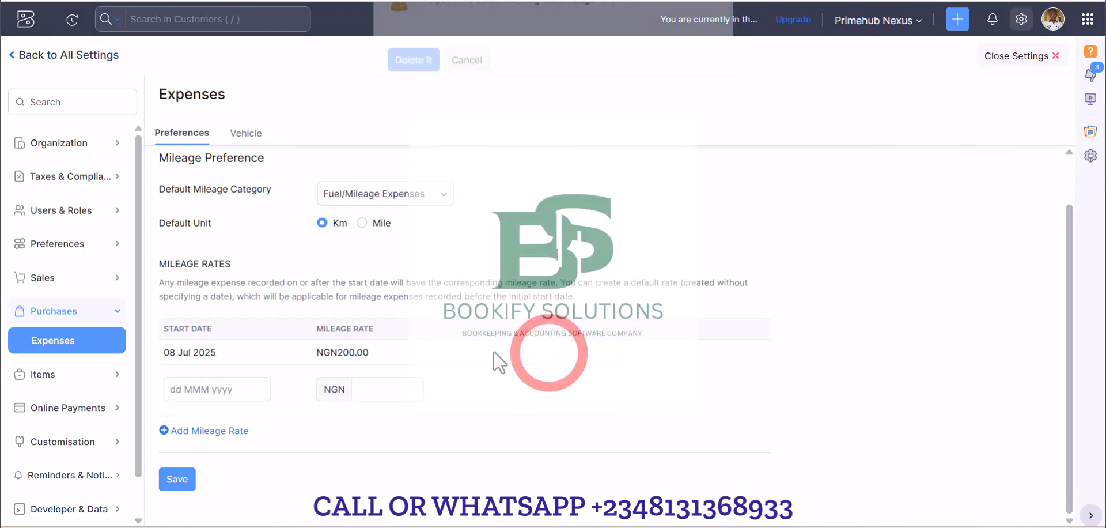
pyautogui.click(413, 87)
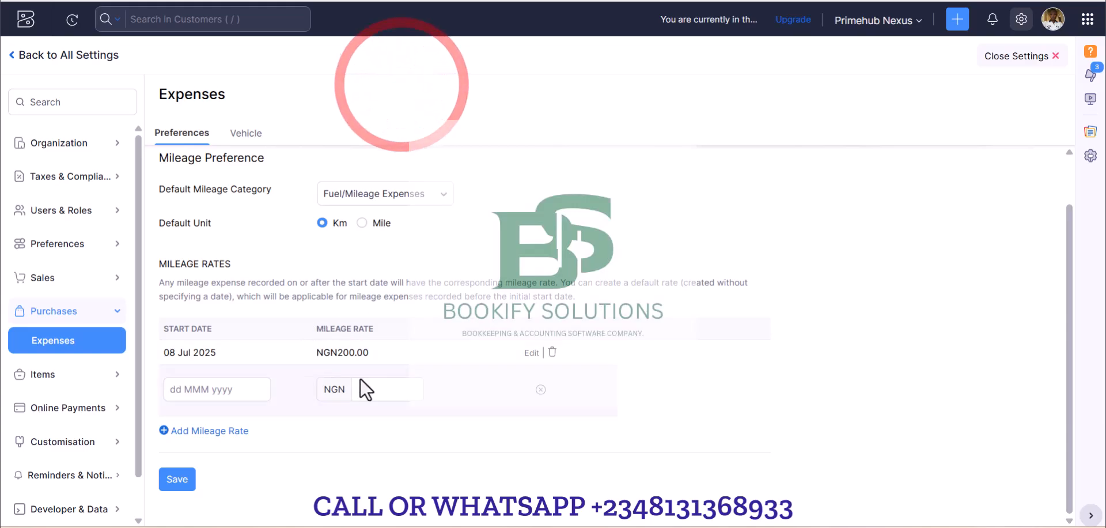
# Enter a mileage rate of NGN 200 in the empty rate row.
pyautogui.click(373, 389)
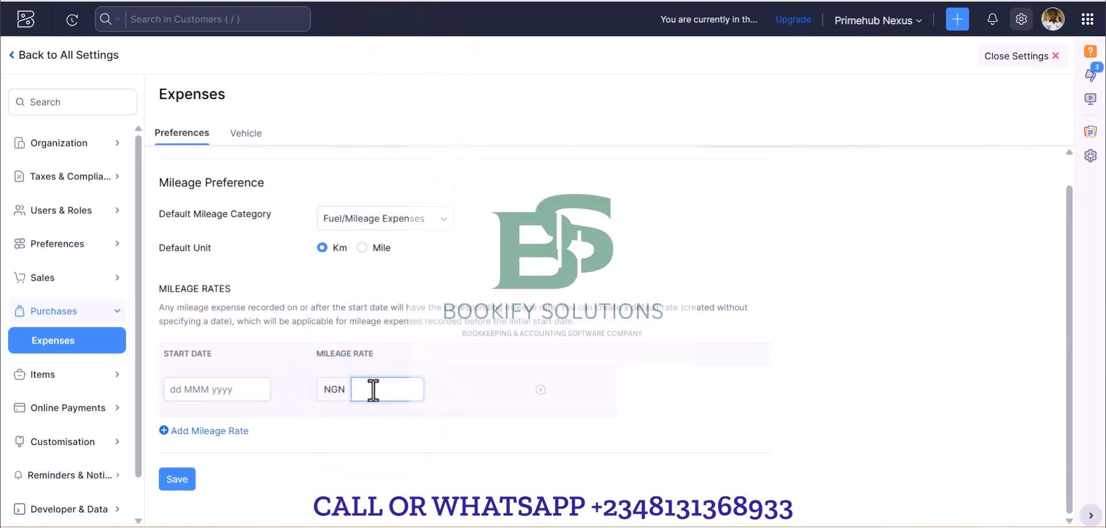
pyautogui.press('Tab')
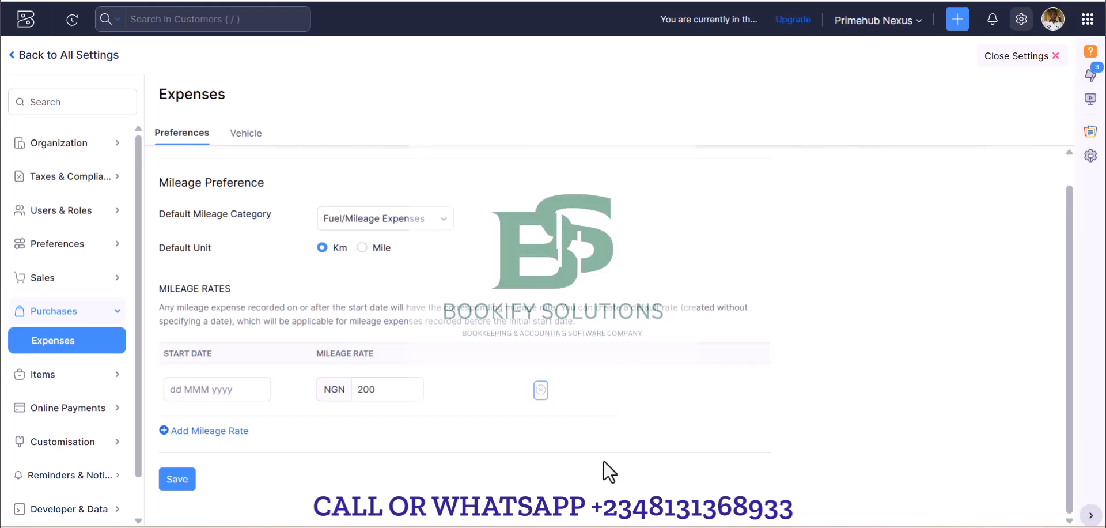
pyautogui.click(409, 385)
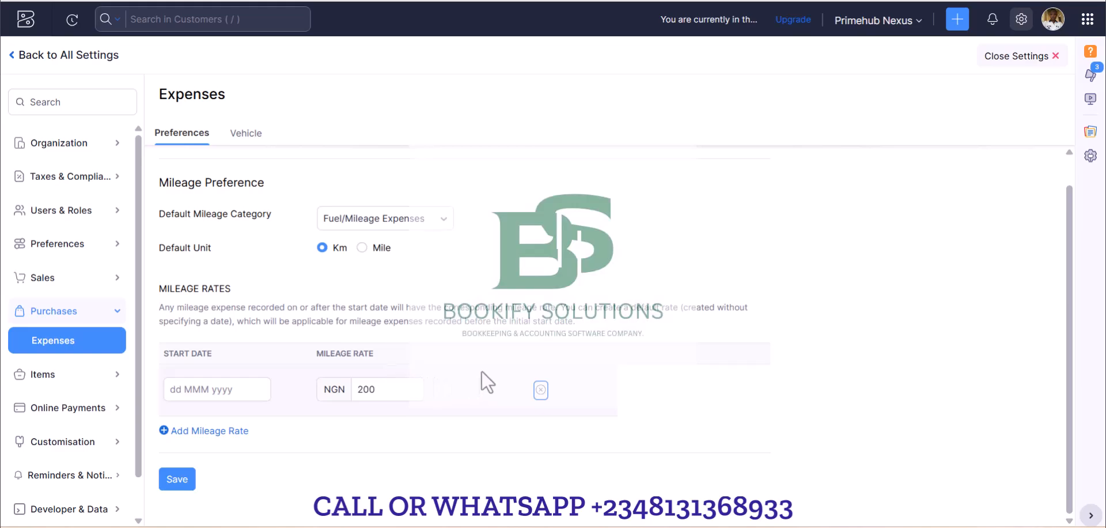
# Set the start date of the NGN 200 mileage rate to 01 Jun 2025.
pyautogui.click(236, 391)
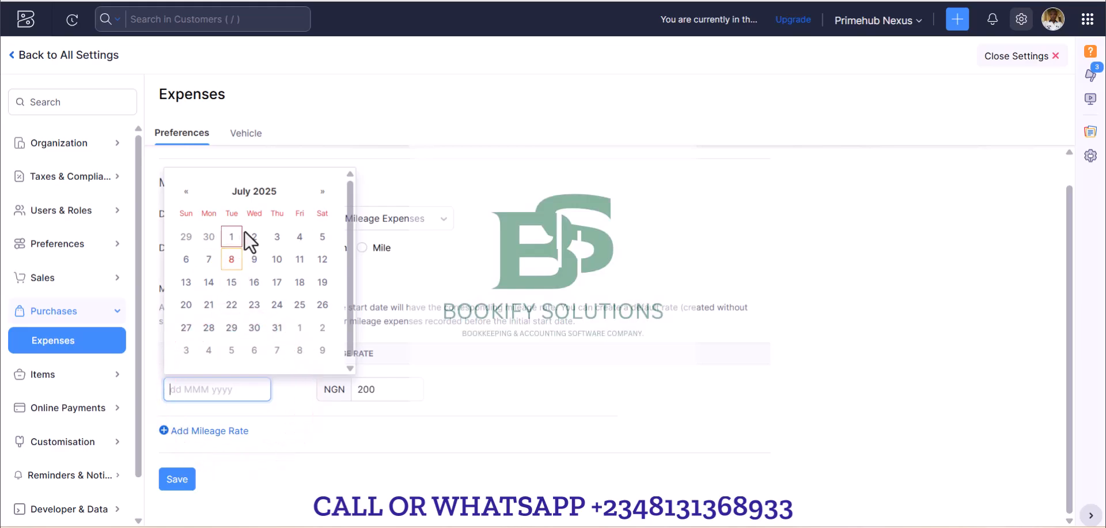
pyautogui.click(231, 259)
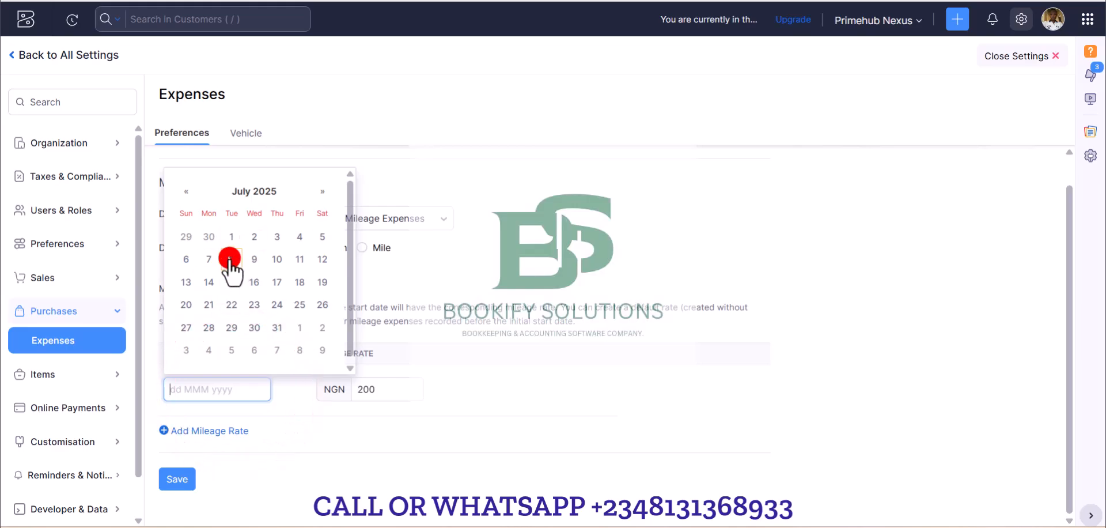
pyautogui.click(234, 387)
pyautogui.click(185, 193)
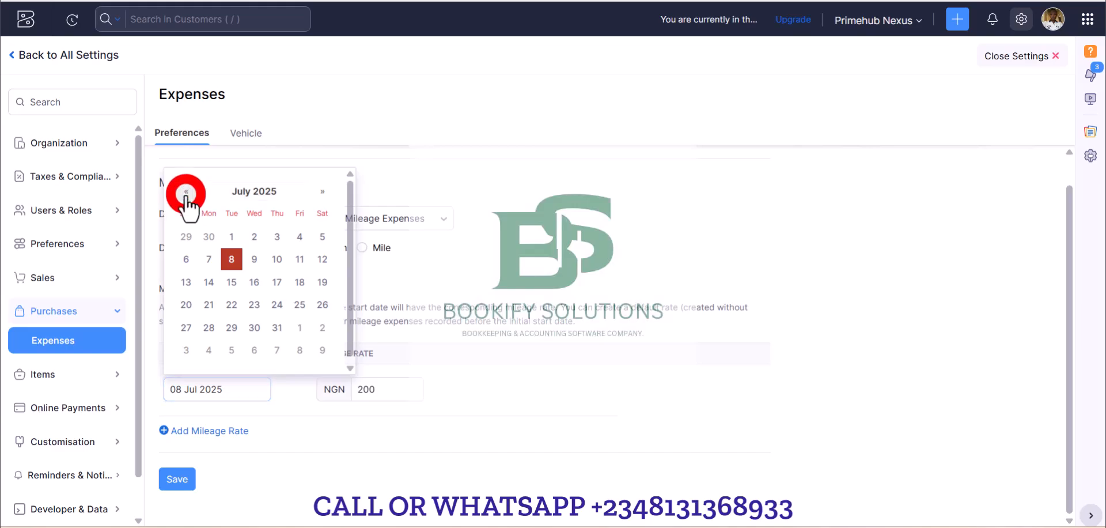
pyautogui.click(185, 259)
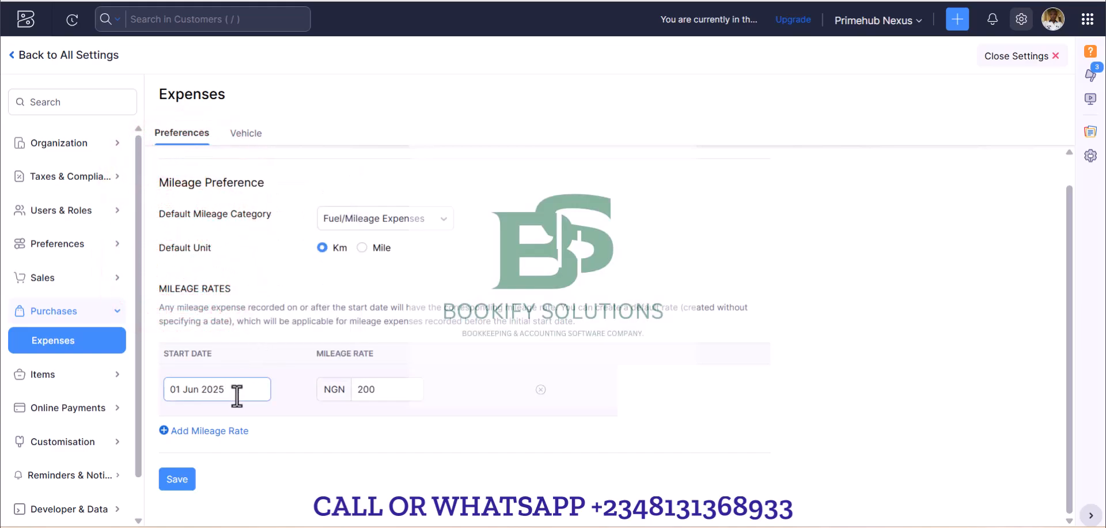
# Add a second mileage rate of NGN 250 with a start date of 01 Jul 2025.
pyautogui.click(205, 431)
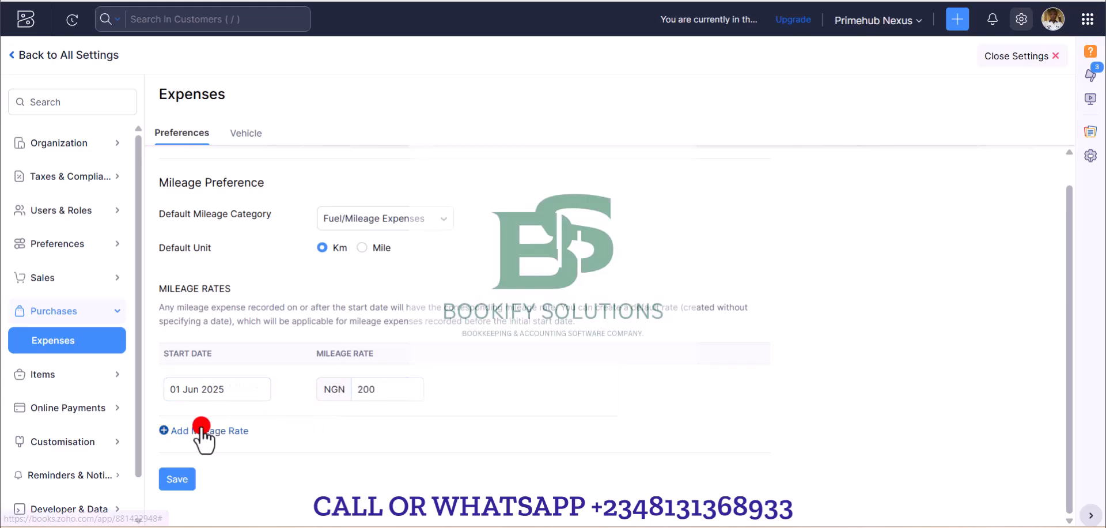
pyautogui.click(211, 439)
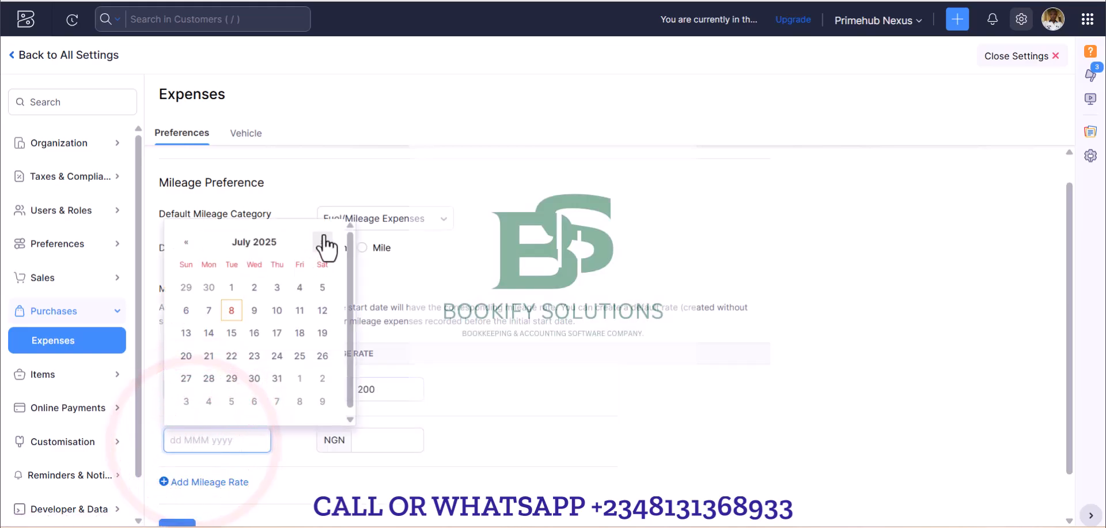
pyautogui.click(231, 286)
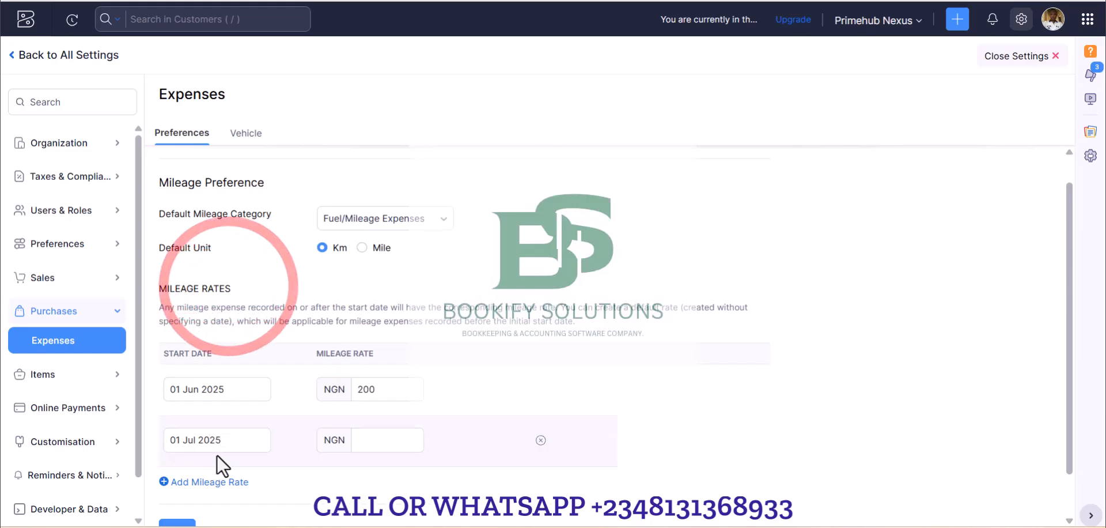
pyautogui.click(370, 440)
pyautogui.write('250')
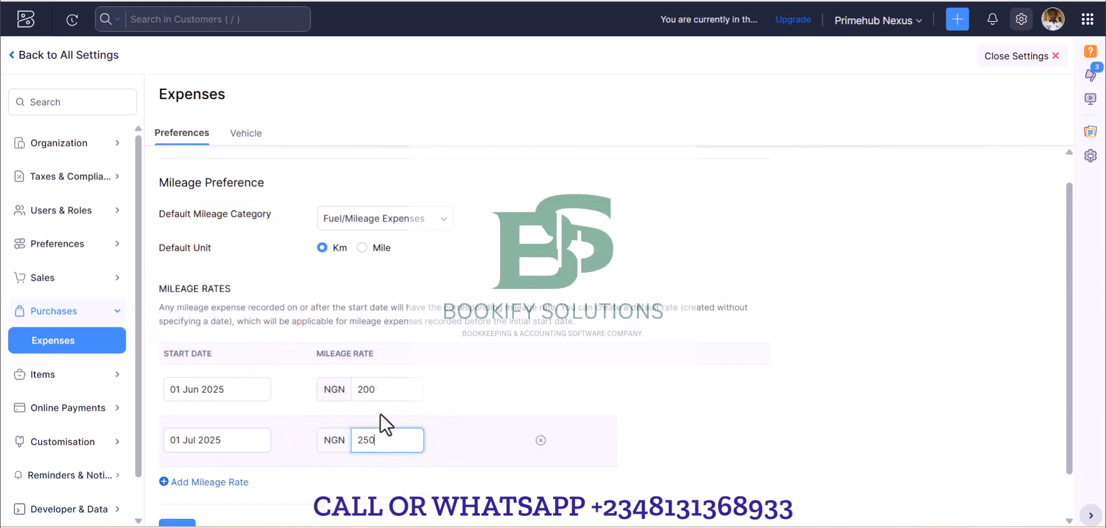
pyautogui.doubleClick(377, 388)
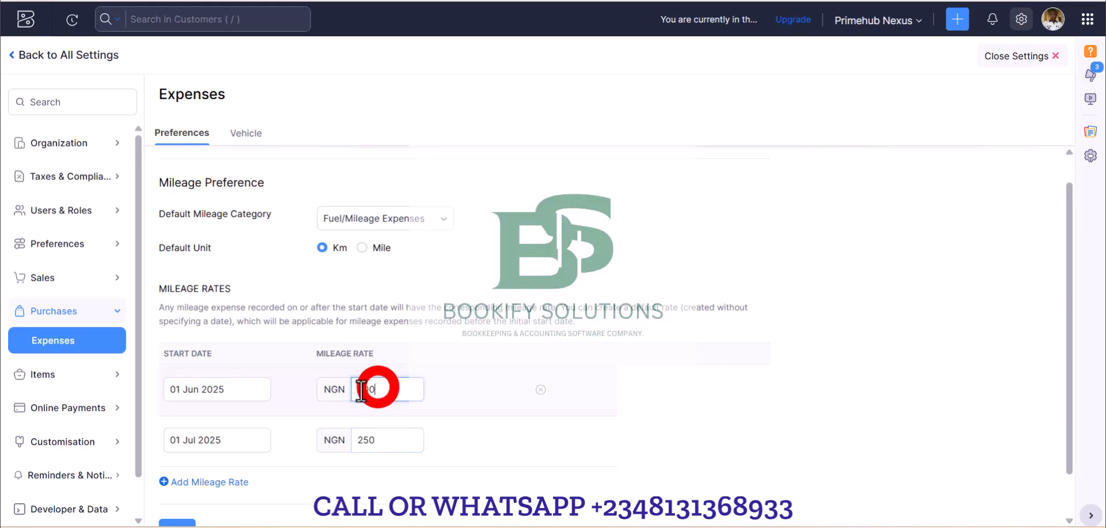
pyautogui.click(387, 440)
pyautogui.doubleClick(387, 439)
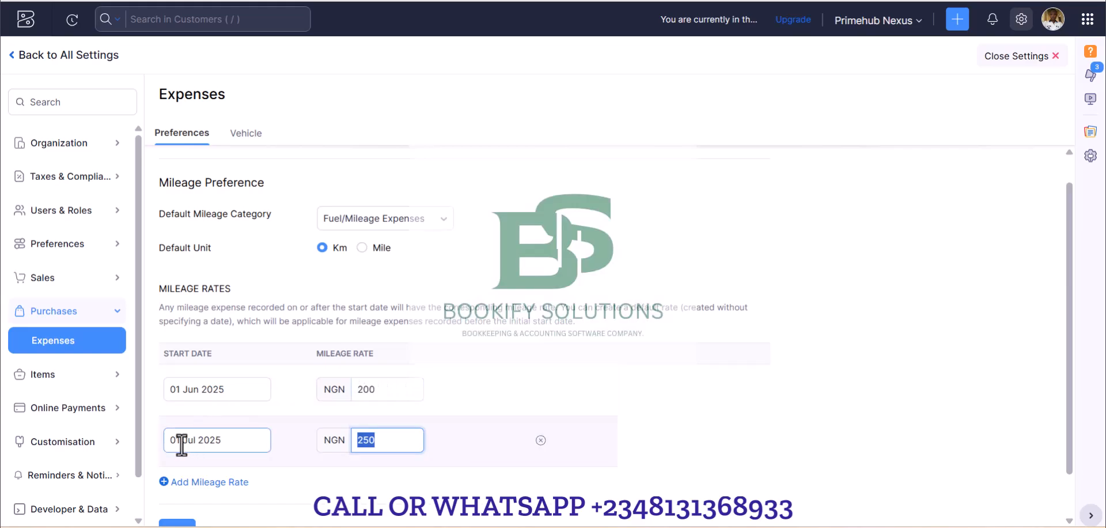
# Clear the start date of the NGN 200 mileage rate and save the expense preferences.
pyautogui.click(239, 390)
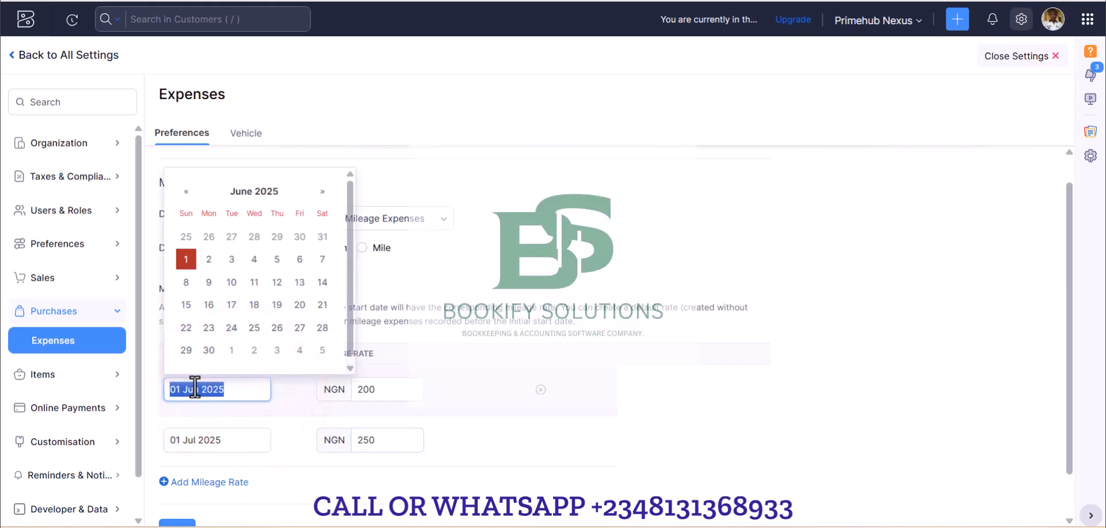
pyautogui.press('BackSpace')
pyautogui.click(689, 402)
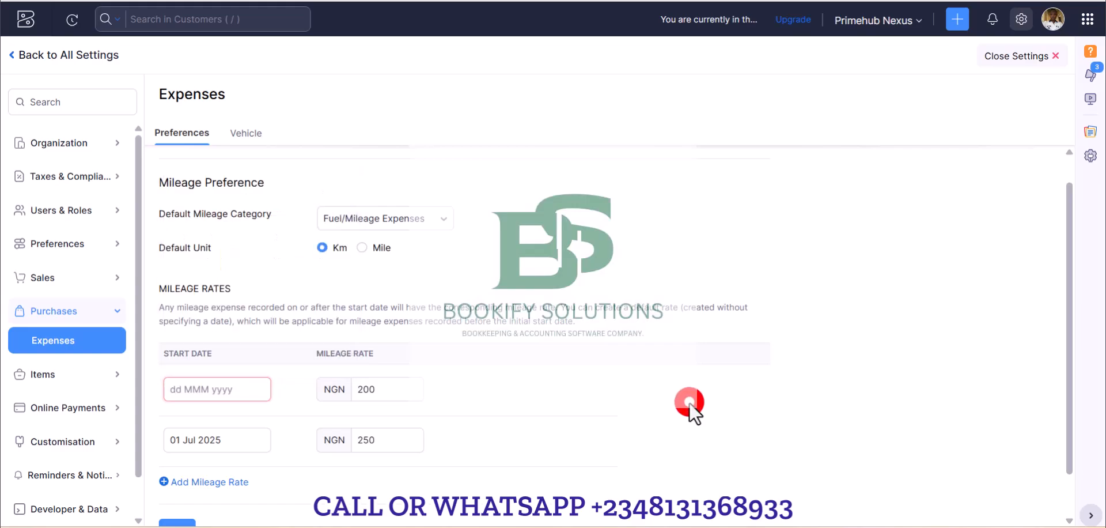
pyautogui.scroll(-1, 340, 397)
pyautogui.scroll(-1, 340, 397)
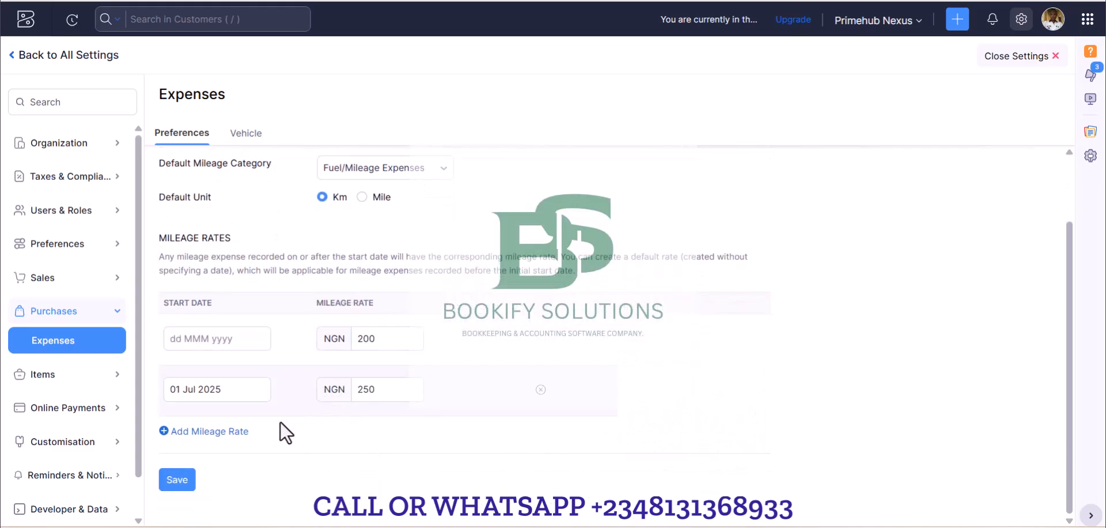
pyautogui.click(184, 485)
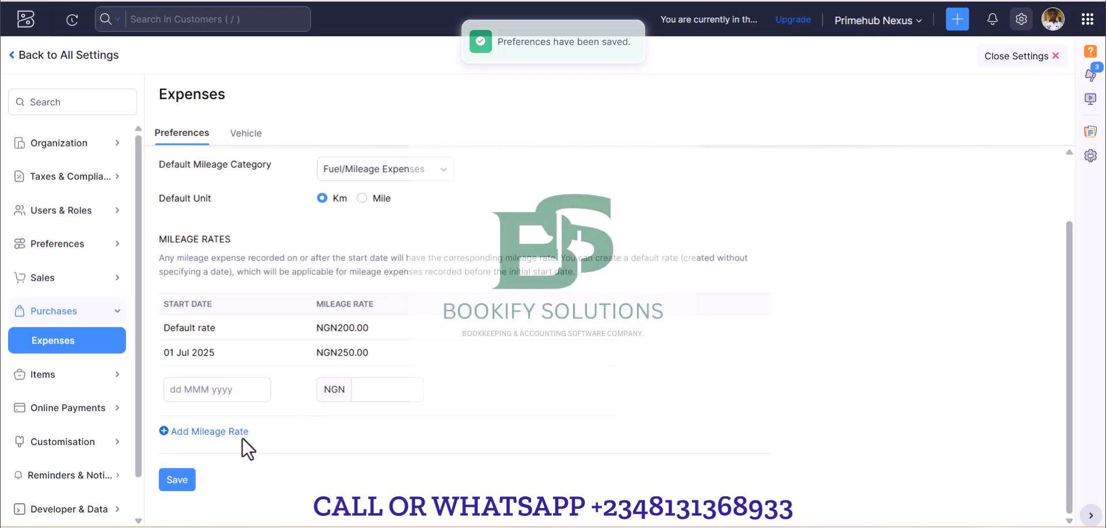
# Close the settings, return to the mileage expense form and open the employee management dialog from its Employee field.
pyautogui.click(1056, 56)
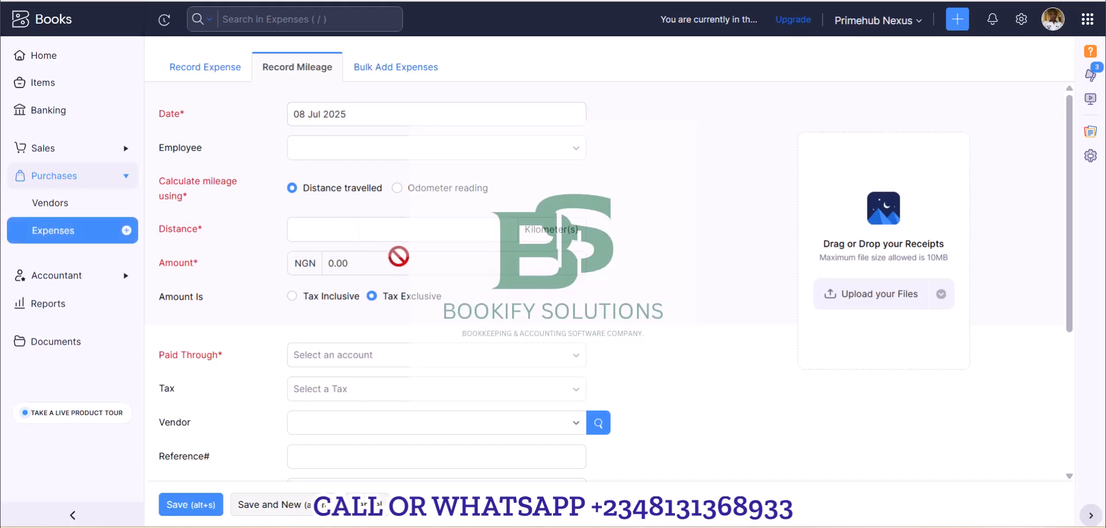
pyautogui.click(286, 75)
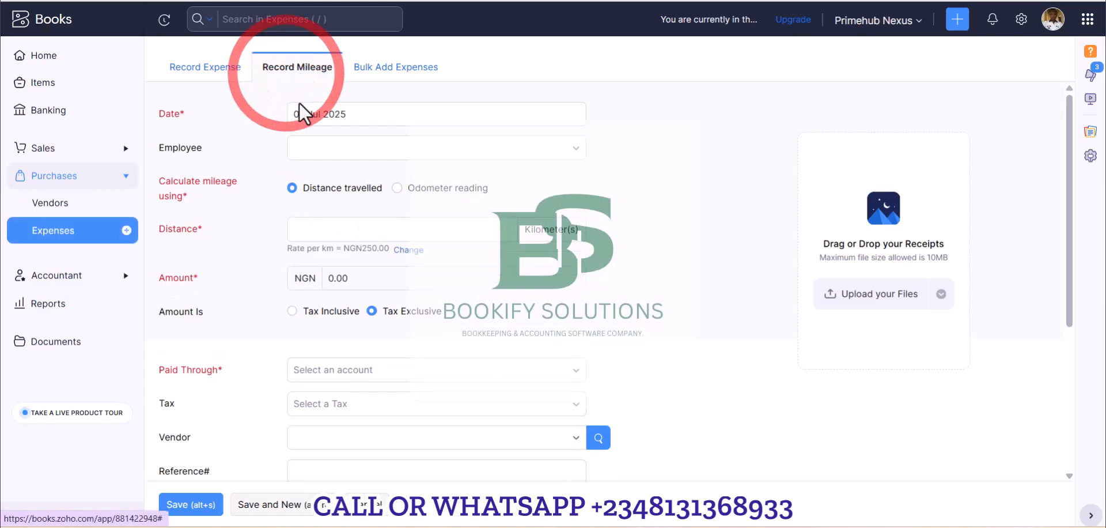
pyautogui.click(385, 154)
pyautogui.click(573, 148)
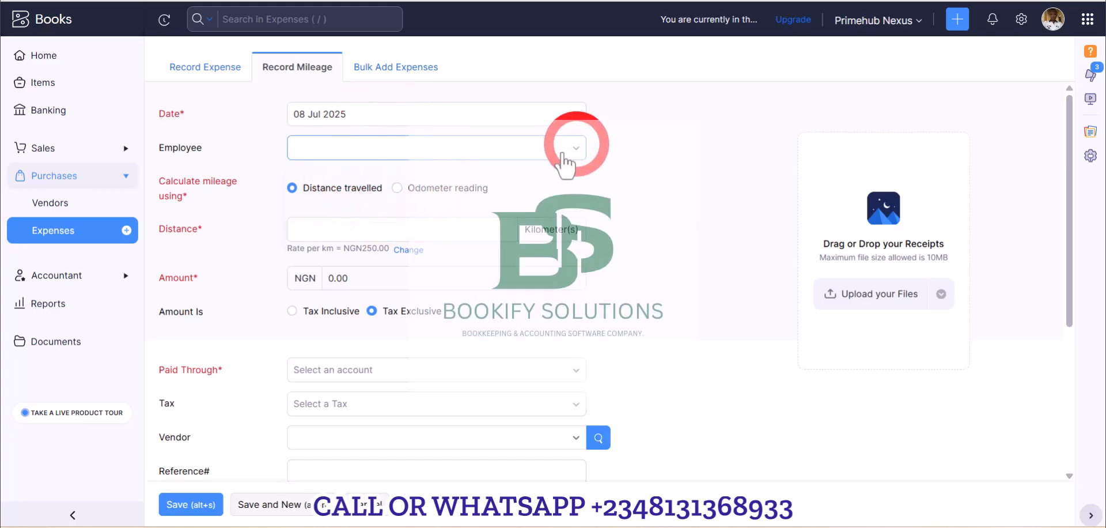
pyautogui.click(340, 237)
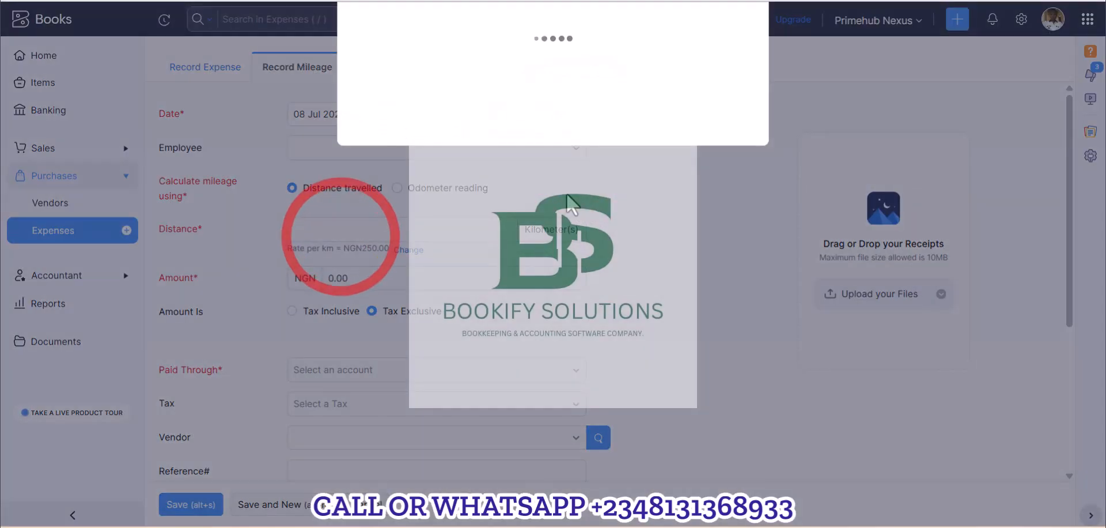
# Add a new employee with the employee's name and e-mail address and save the record for the mileage expense.
pyautogui.click(387, 66)
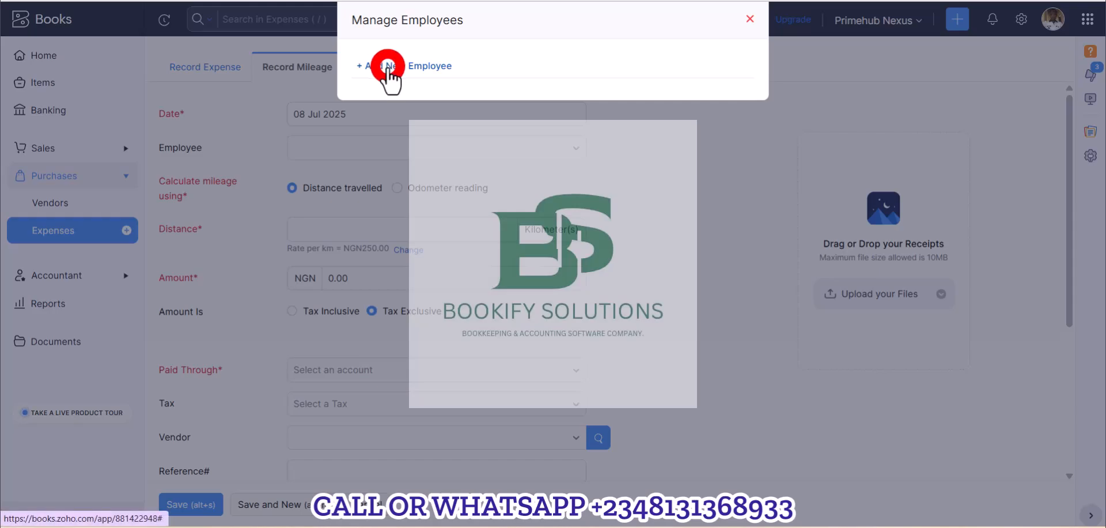
pyautogui.write('Ibrahim')
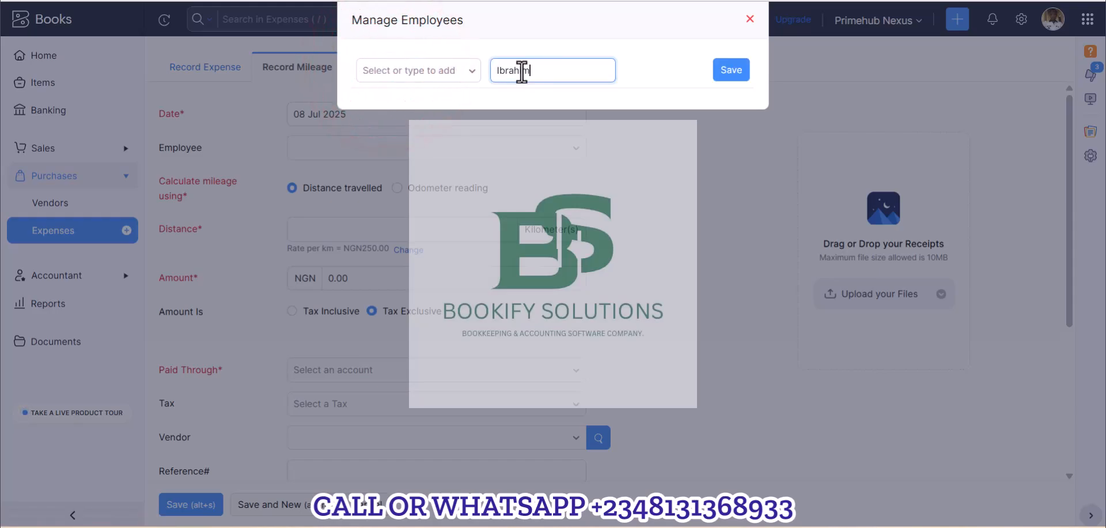
pyautogui.click(727, 71)
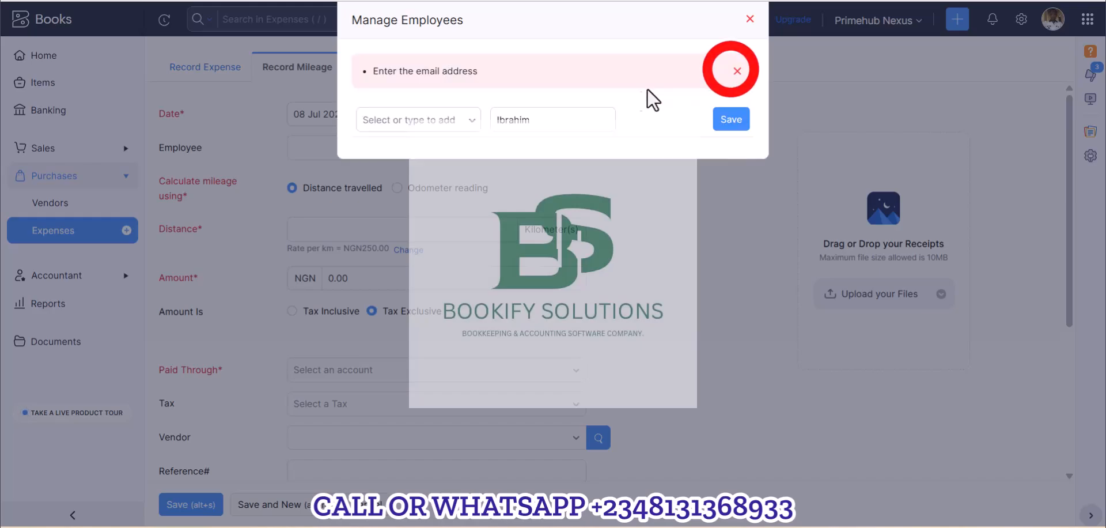
pyautogui.click(400, 118)
pyautogui.hotkey('ctrl', 'v')
pyautogui.click(419, 148)
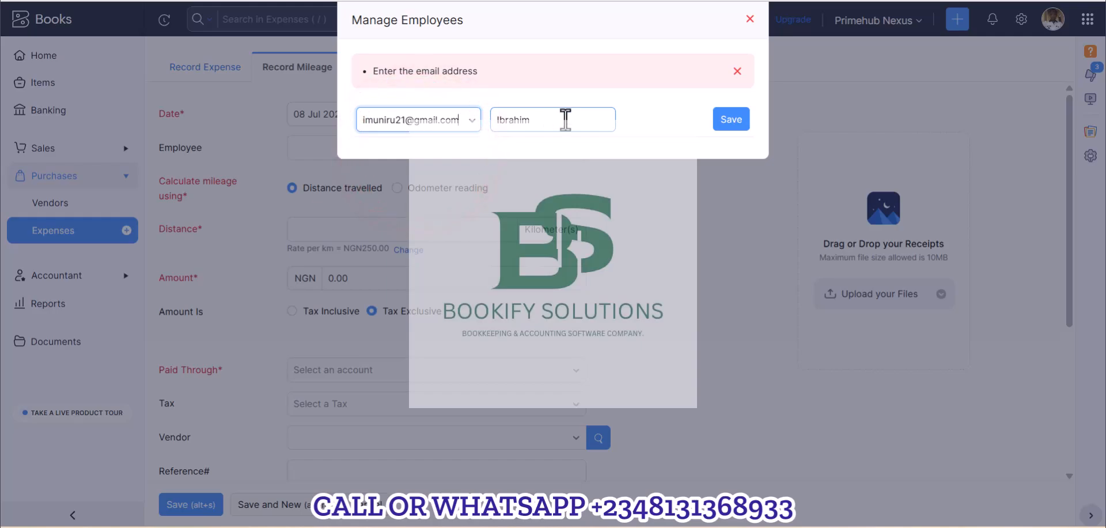
pyautogui.click(728, 120)
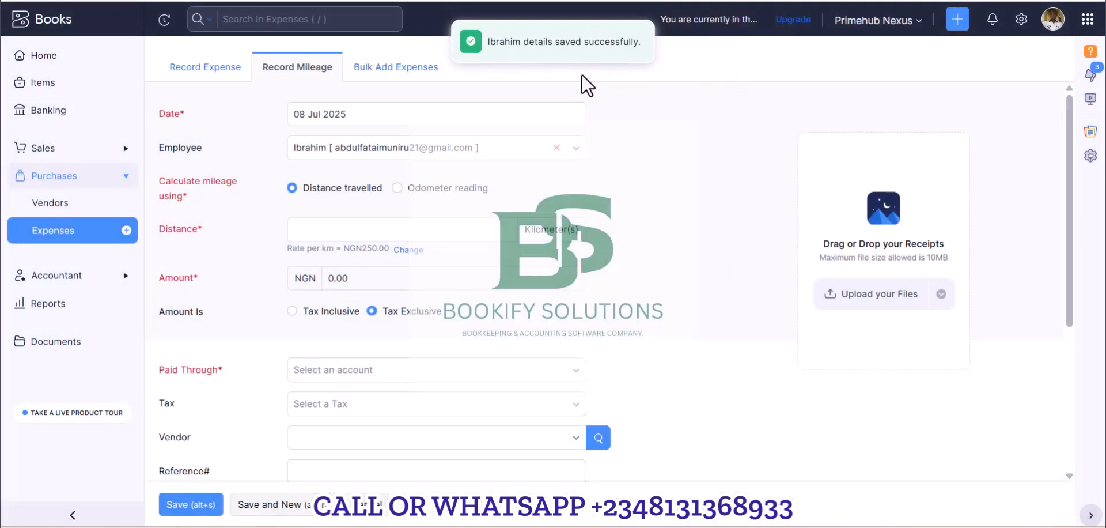
# Enter a travelled distance of 100 kilometres for the mileage expense.
pyautogui.click(405, 232)
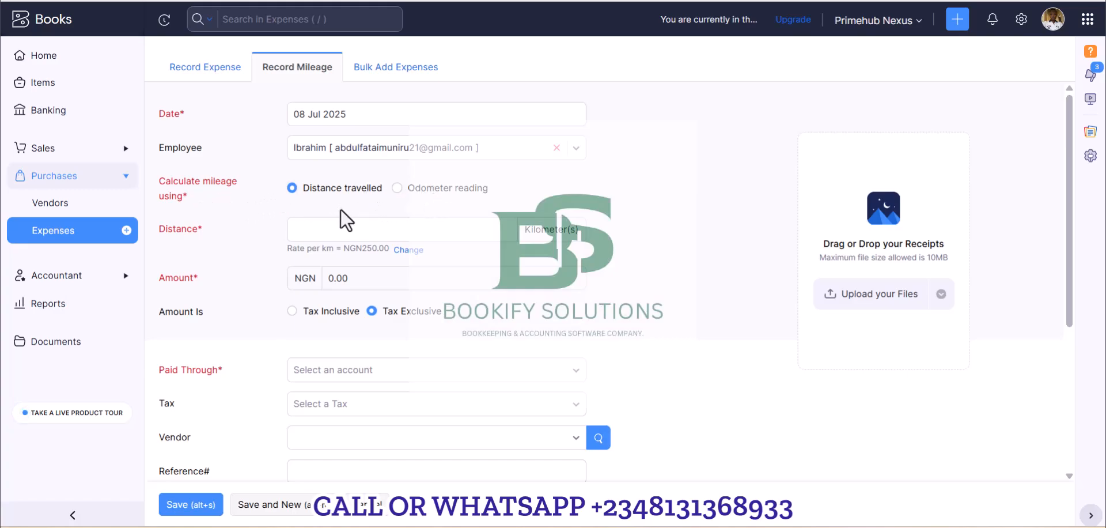
pyautogui.click(329, 229)
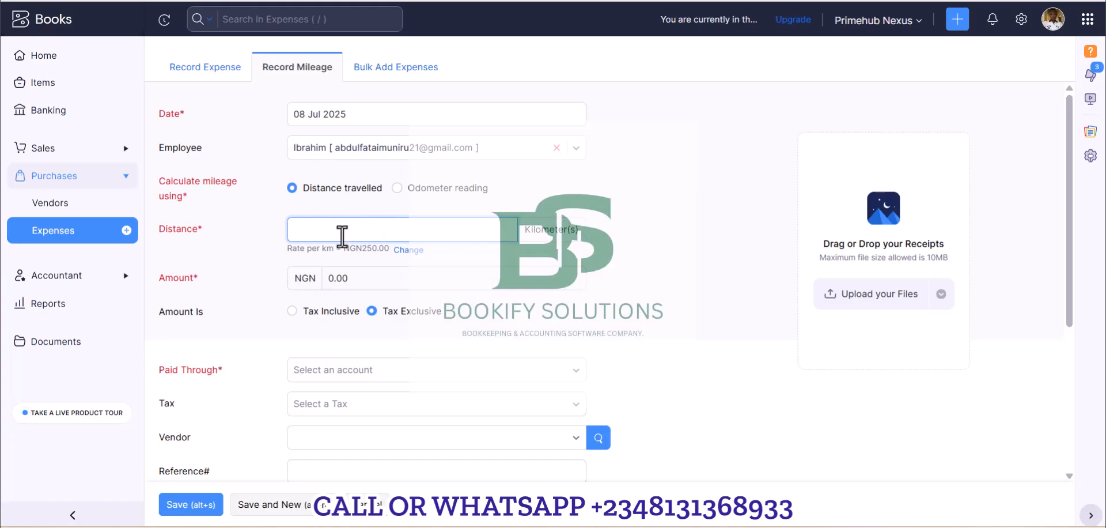
pyautogui.press('Tab')
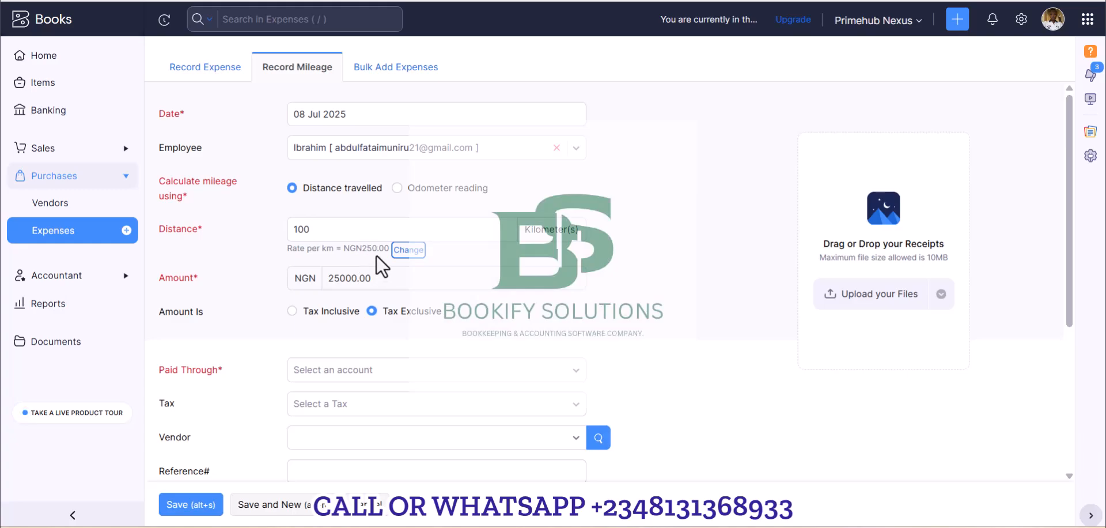
# Set the mileage expense date to 01 Jun 2025 and check the rate per km.
pyautogui.click(306, 118)
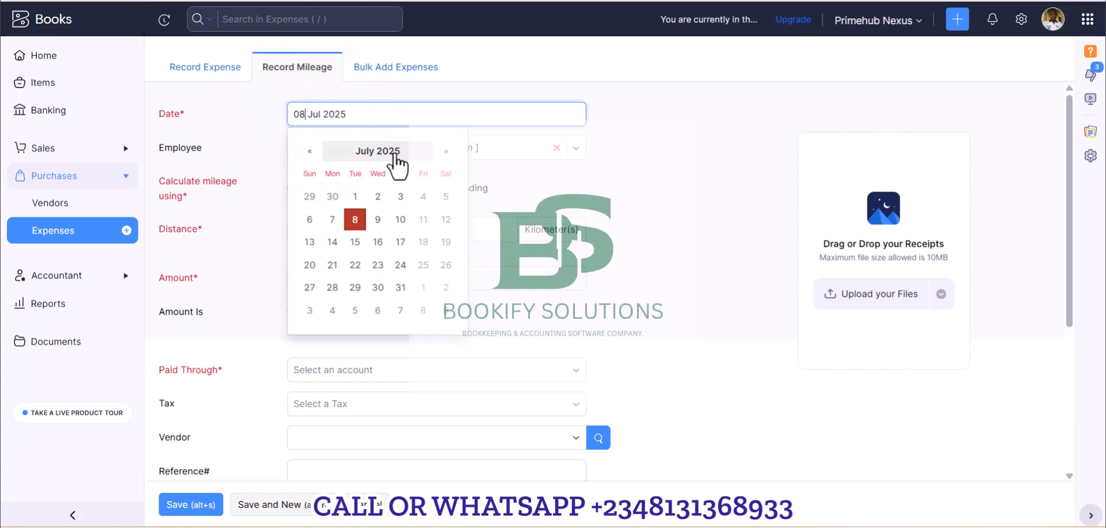
pyautogui.click(315, 156)
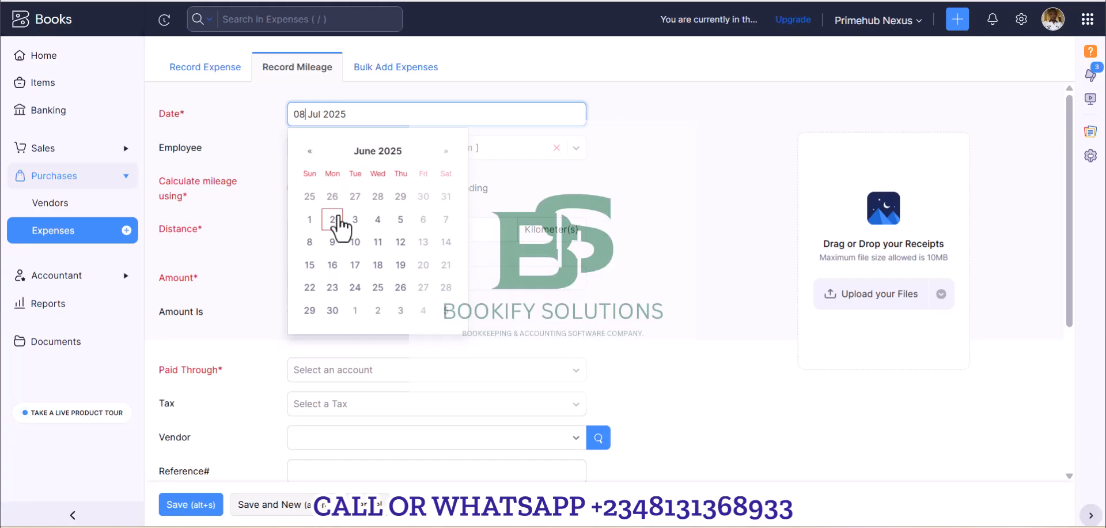
pyautogui.click(310, 222)
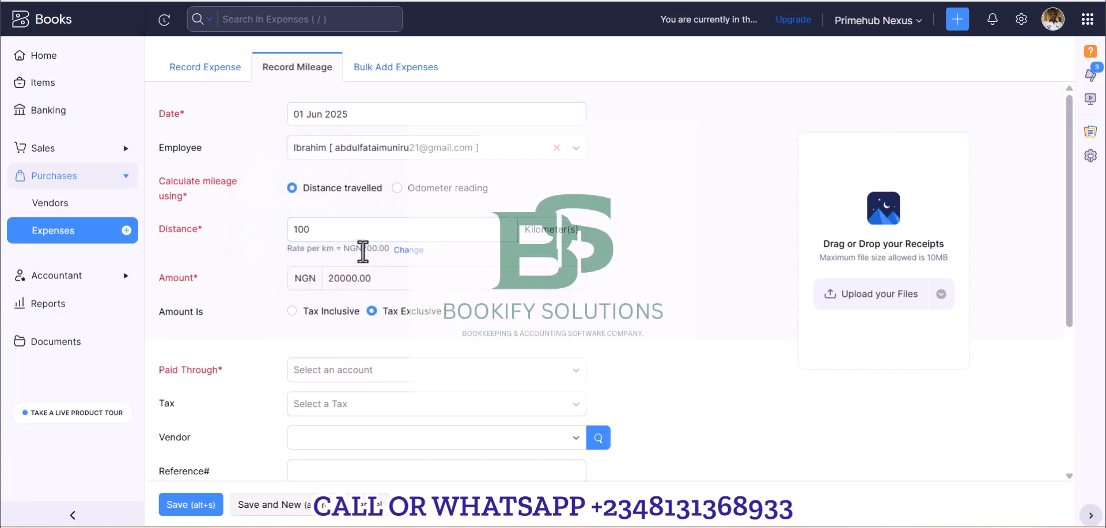
pyautogui.moveTo(344, 248); pyautogui.dragTo(387, 249)
pyautogui.click(378, 115)
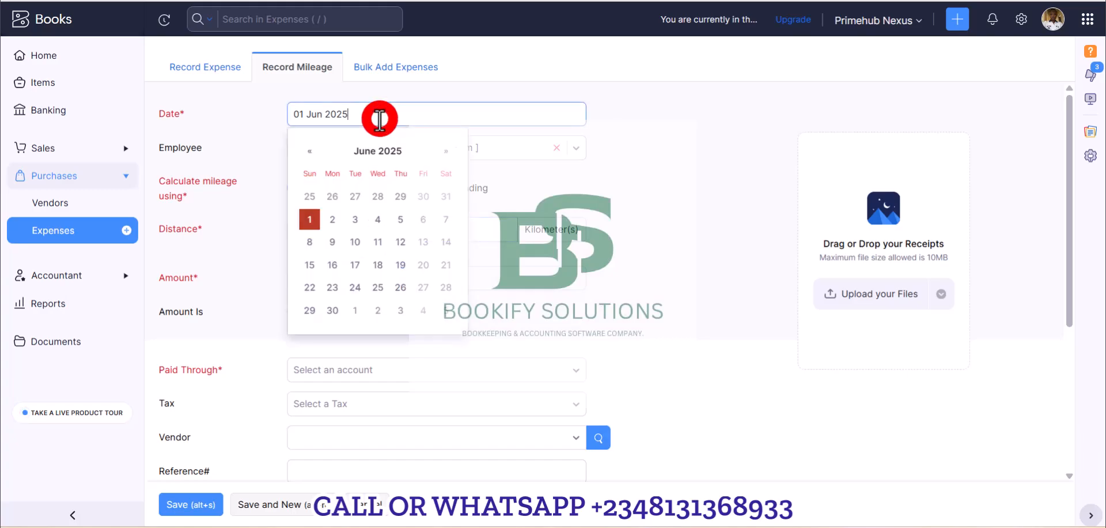
pyautogui.click(624, 96)
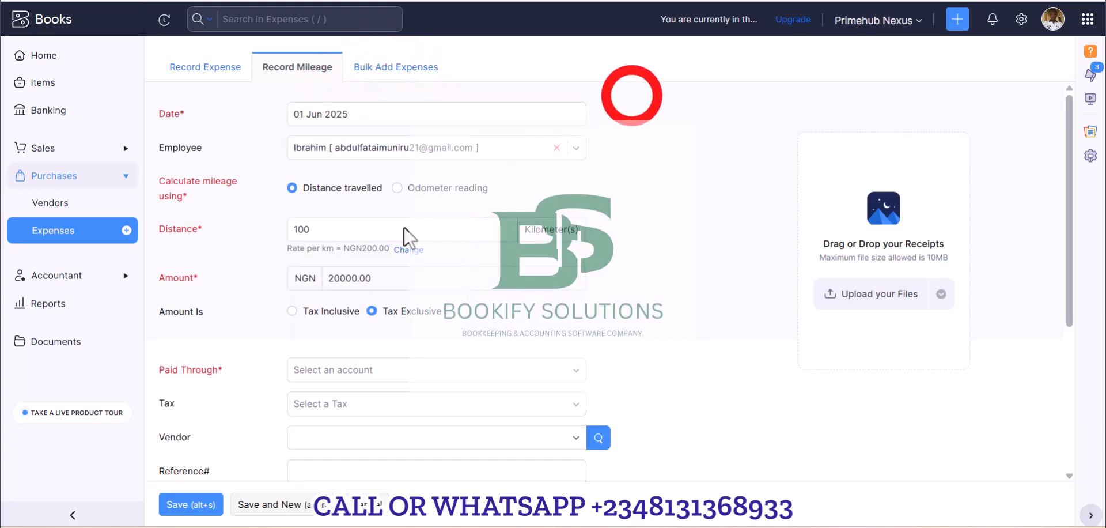
# Set the mileage amount to Tax Inclusive.
pyautogui.scroll(-3, 321, 208)
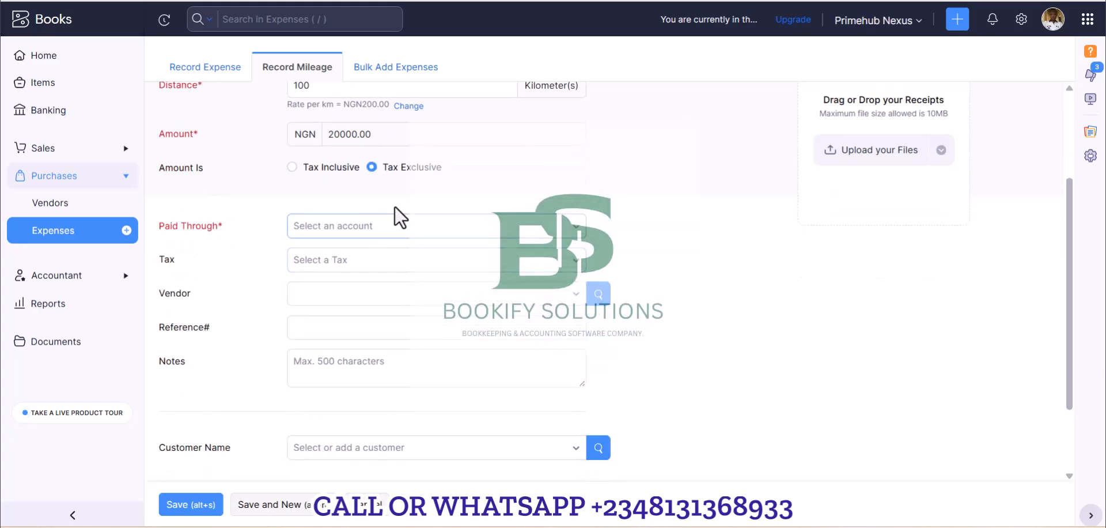
pyautogui.click(338, 168)
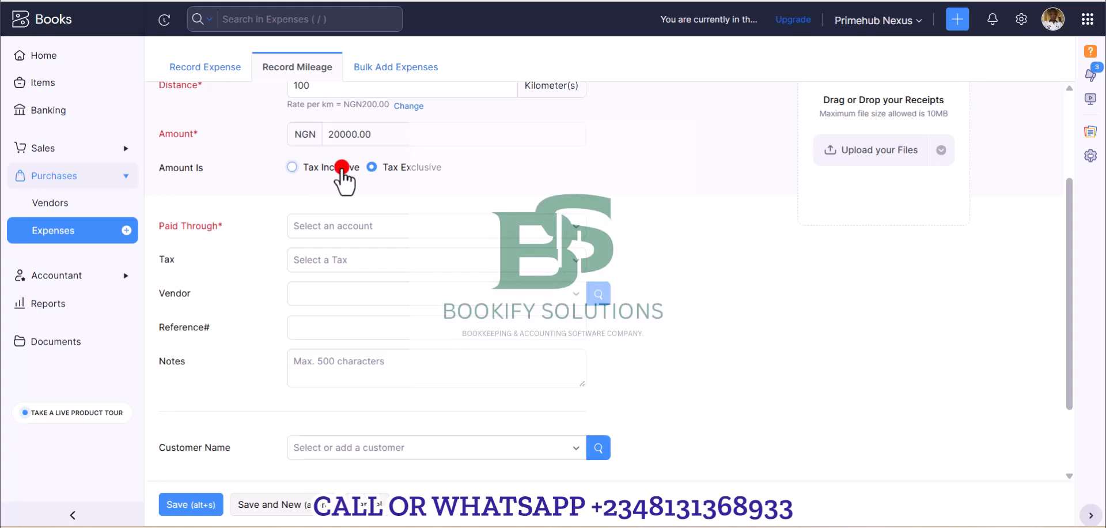
# Choose Employee Reimbursements as the account the mileage expense is paid through.
pyautogui.scroll(-1, 366, 210)
pyautogui.click(459, 153)
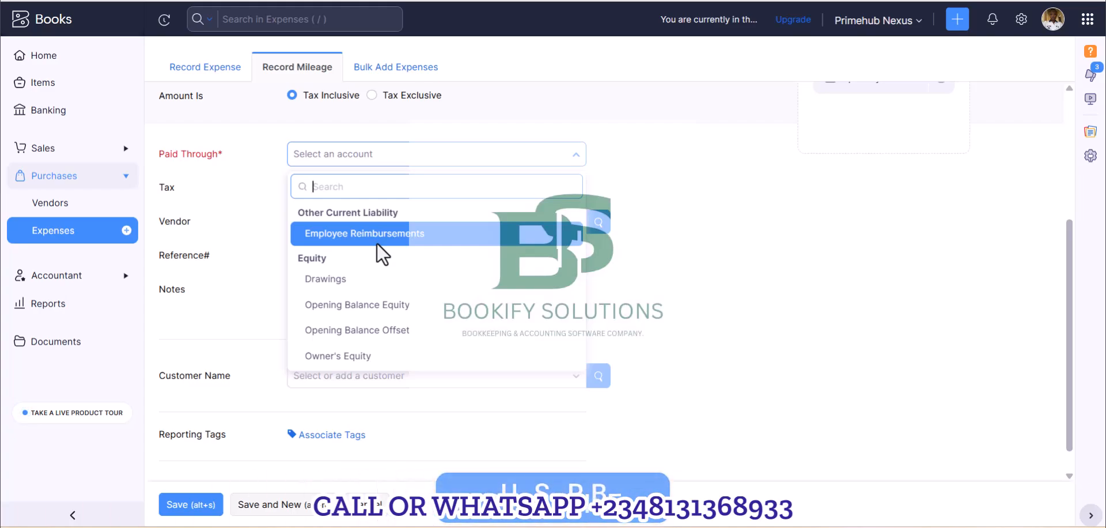
pyautogui.click(880, 237)
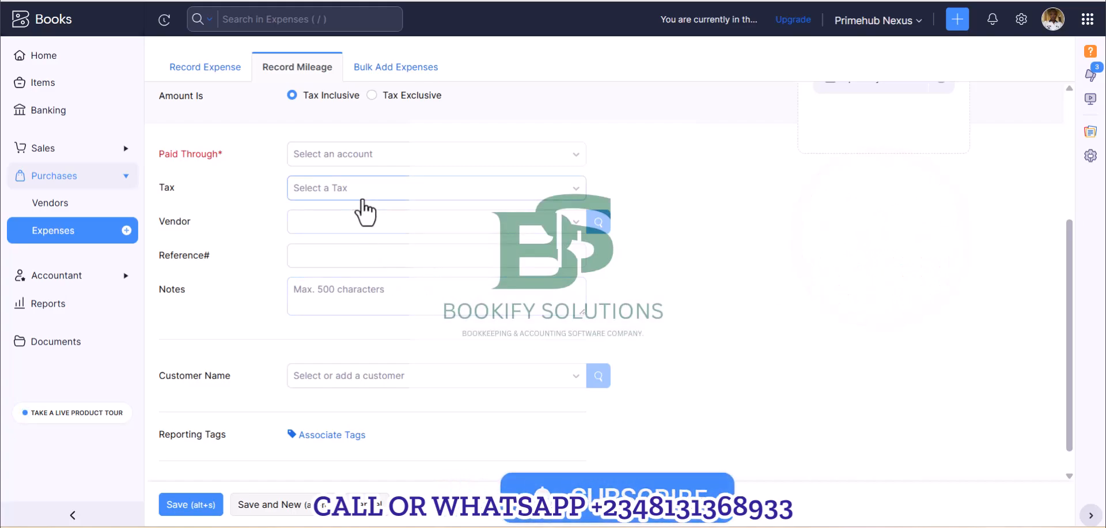
pyautogui.scroll(1, 364, 210)
pyautogui.scroll(3, 364, 209)
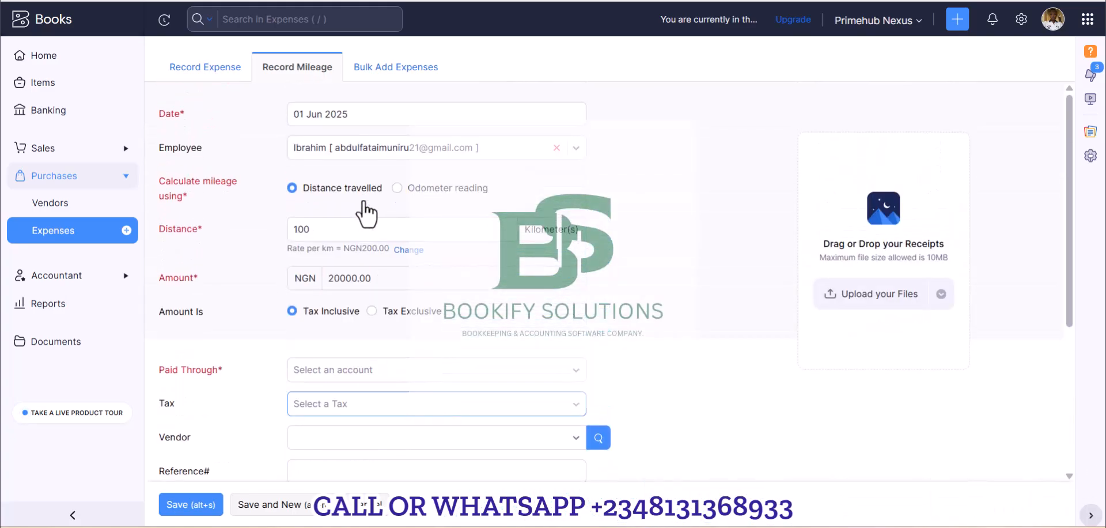
pyautogui.scroll(-1, 398, 266)
pyautogui.click(409, 296)
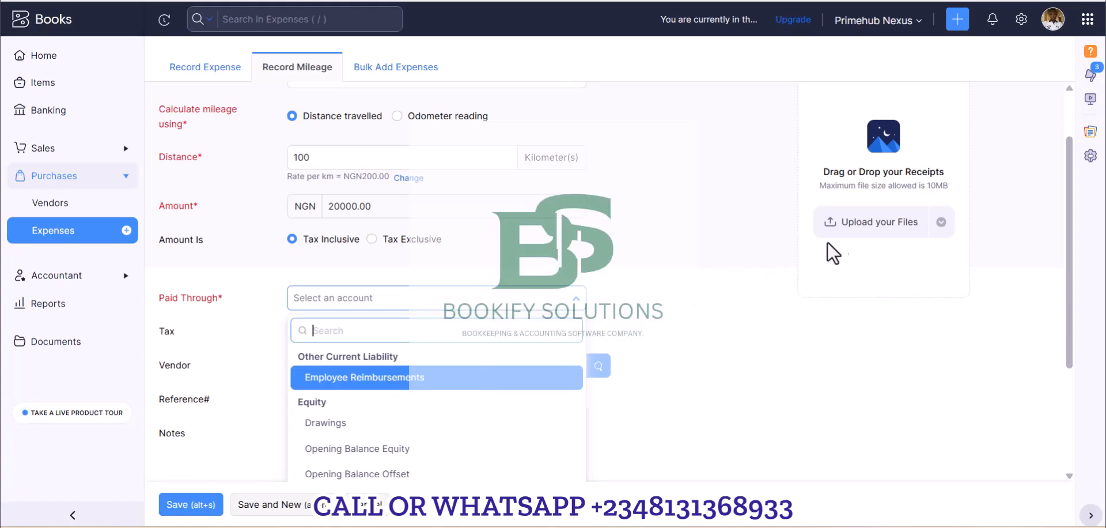
pyautogui.click(886, 231)
pyautogui.click(576, 299)
pyautogui.scroll(2, 479, 212)
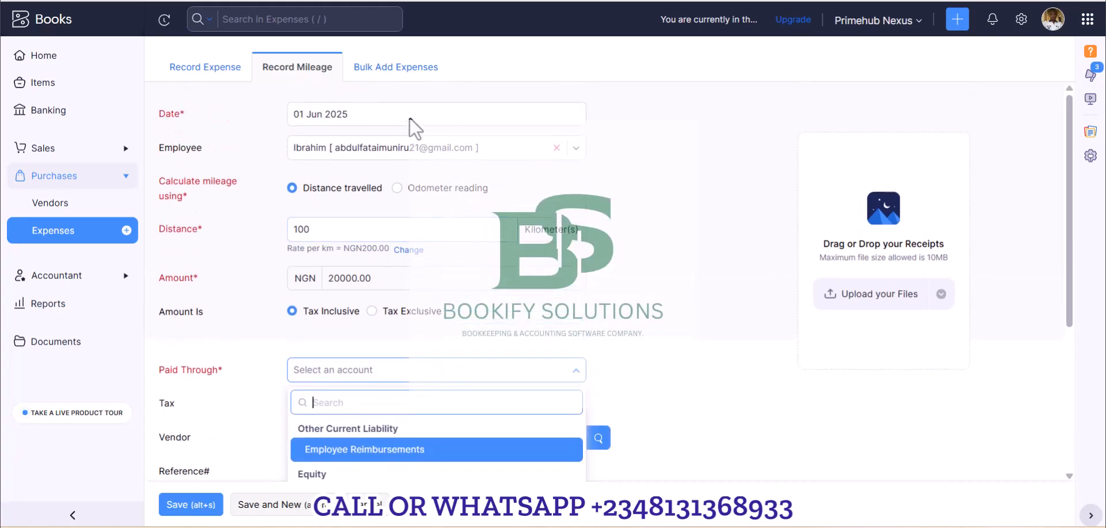
pyautogui.scroll(-1, 442, 266)
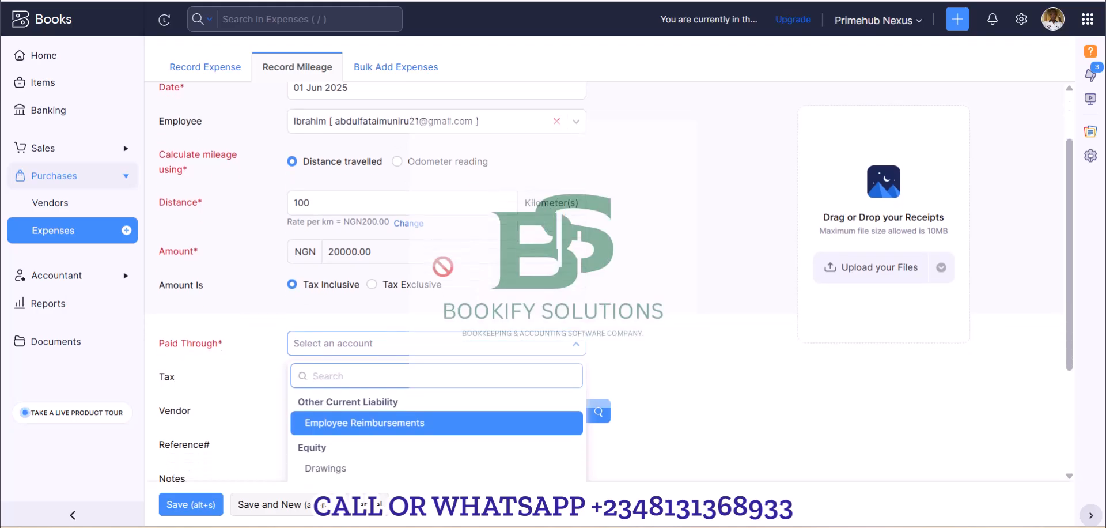
pyautogui.scroll(-3, 442, 266)
pyautogui.click(444, 306)
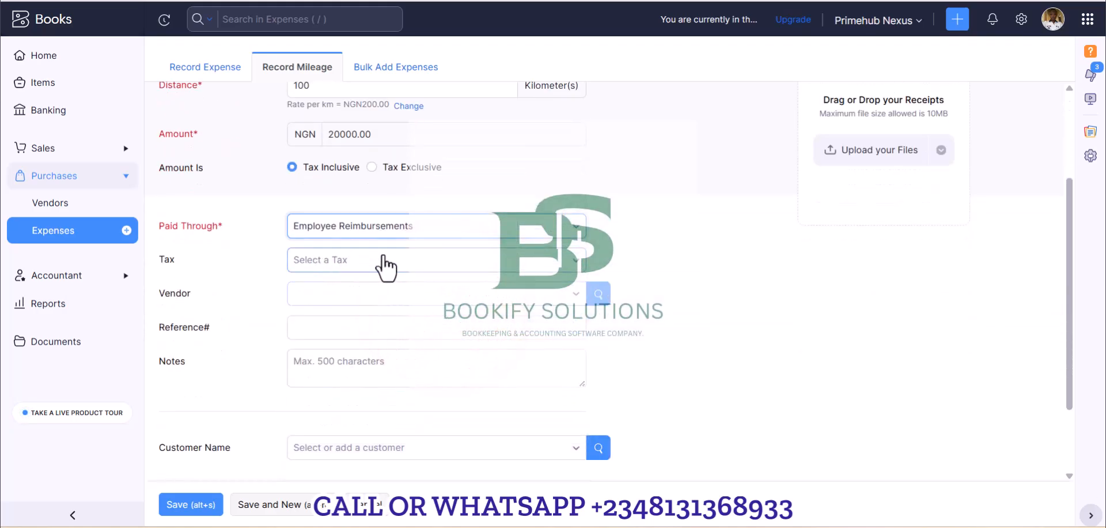
# Apply the Standard Purchase Rate [7.5%] tax, compare both tax treatments and set the amount to Tax Exclusive.
pyautogui.click(362, 263)
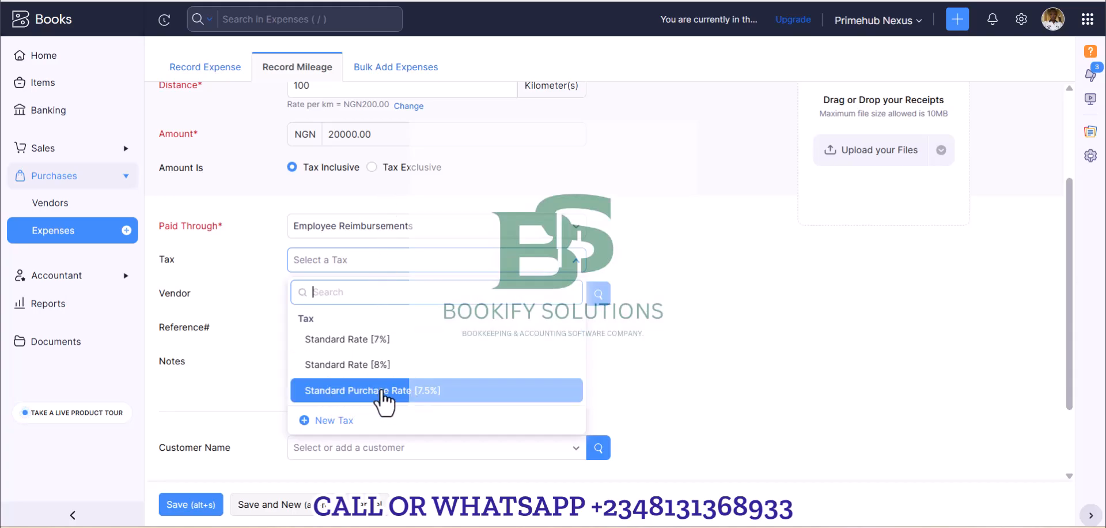
pyautogui.click(429, 391)
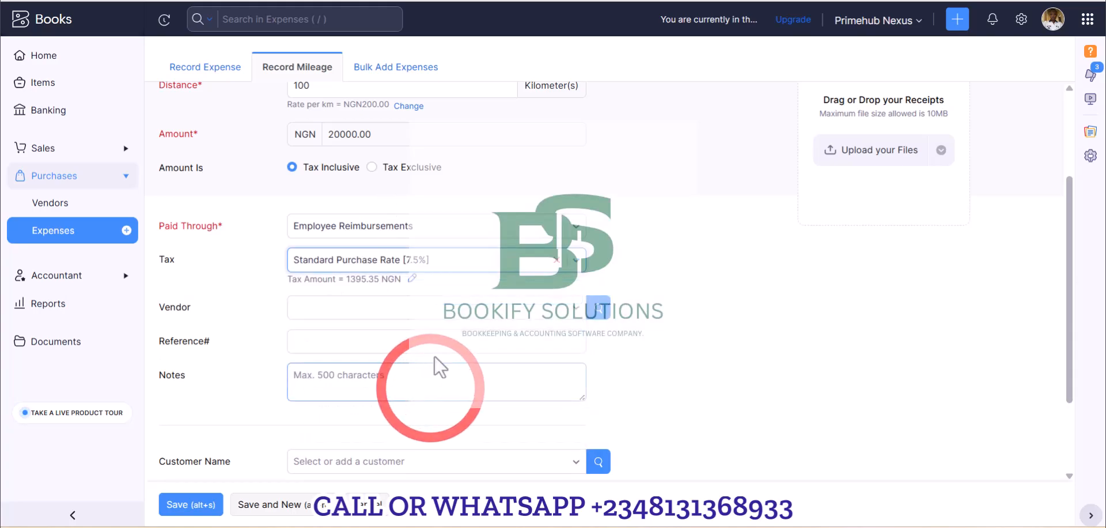
pyautogui.click(371, 168)
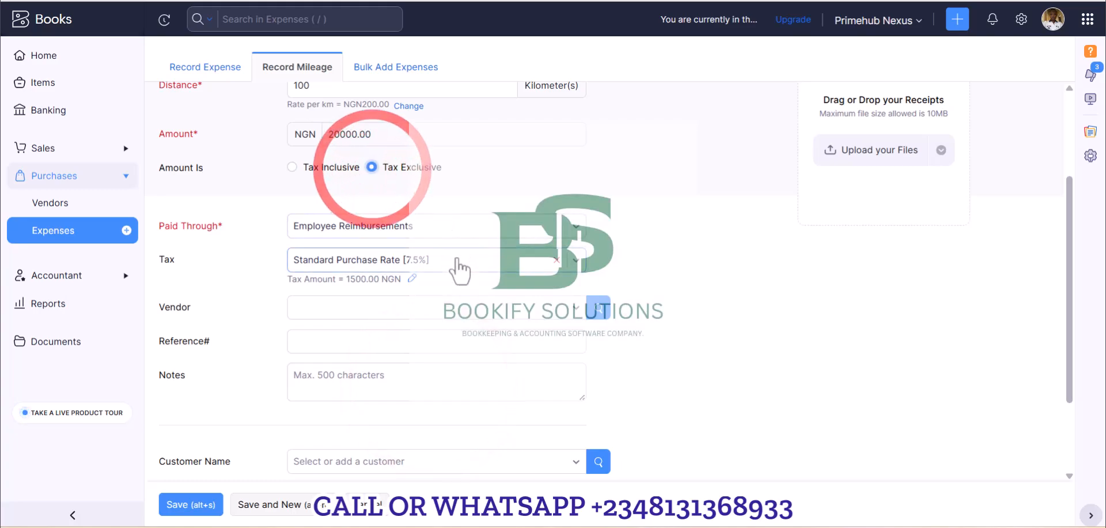
pyautogui.click(292, 166)
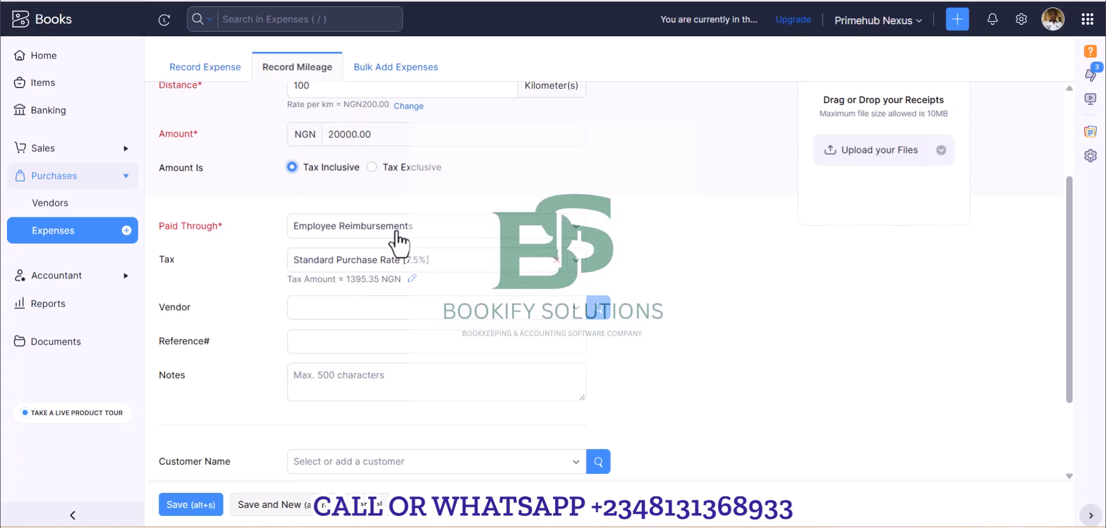
pyautogui.click(401, 167)
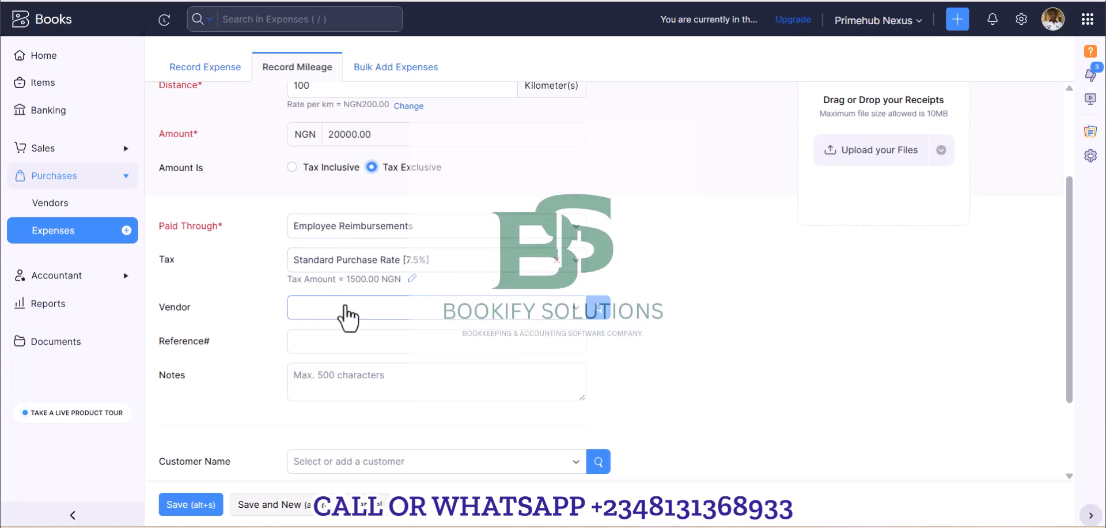
# Create a new vendor with the display name Transport Company and assign it to the mileage expense.
pyautogui.scroll(-2, 365, 307)
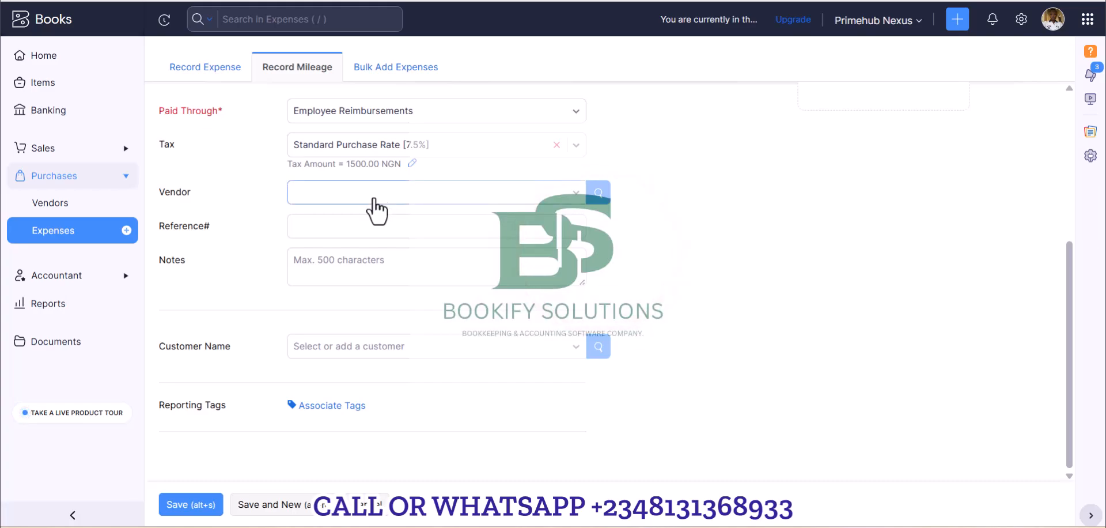
pyautogui.click(576, 192)
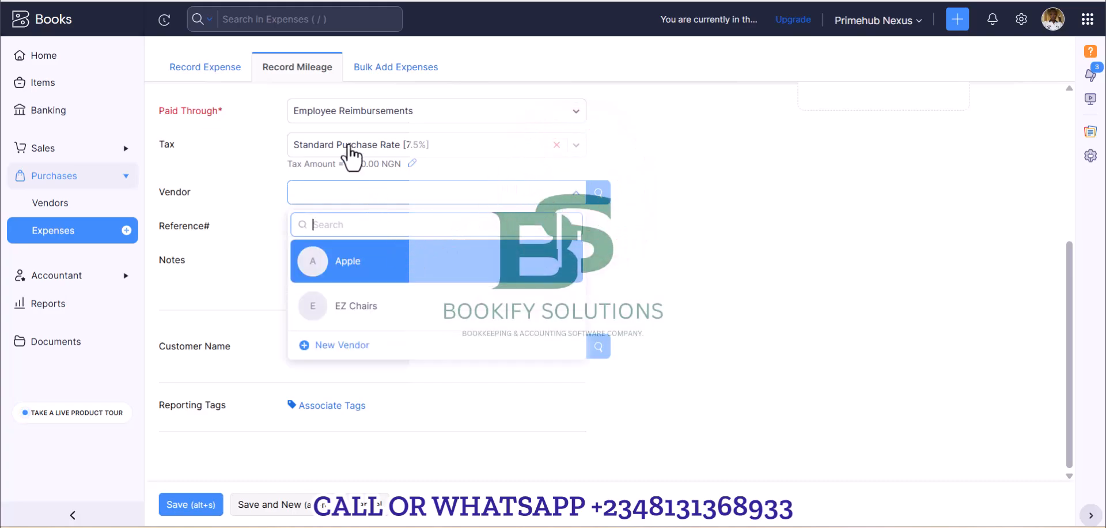
pyautogui.click(342, 345)
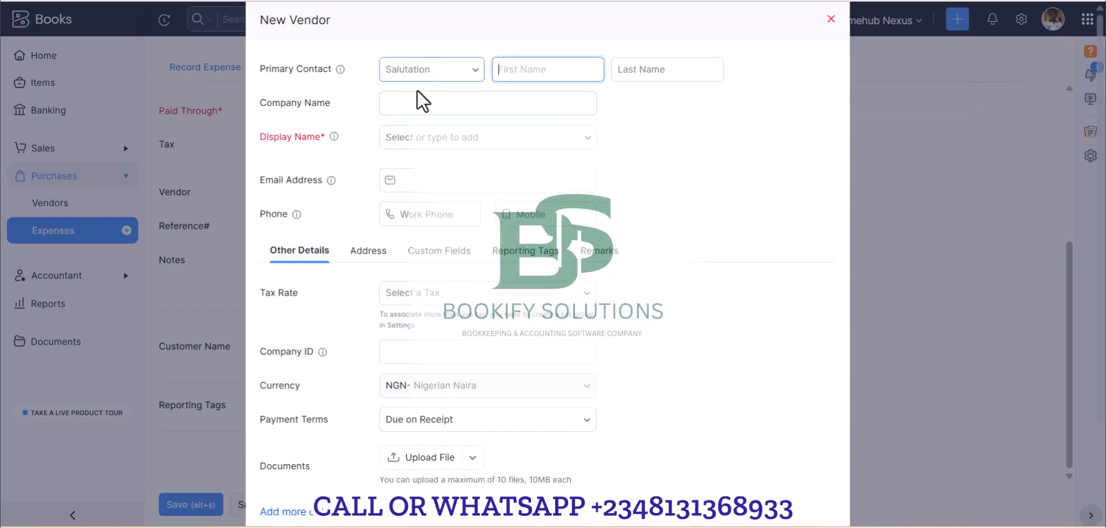
pyautogui.click(420, 137)
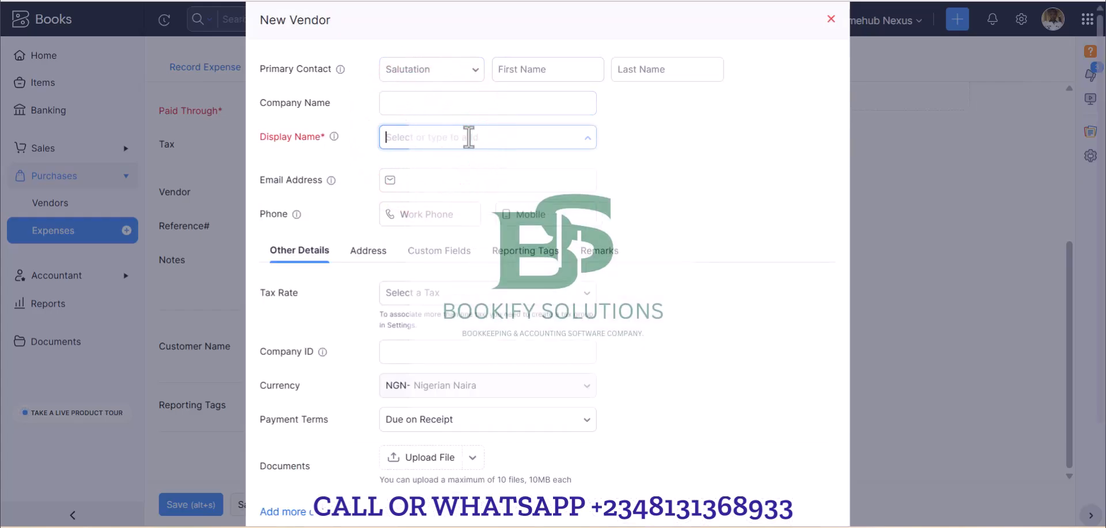
pyautogui.write('Transport Company')
pyautogui.scroll(-1, 432, 172)
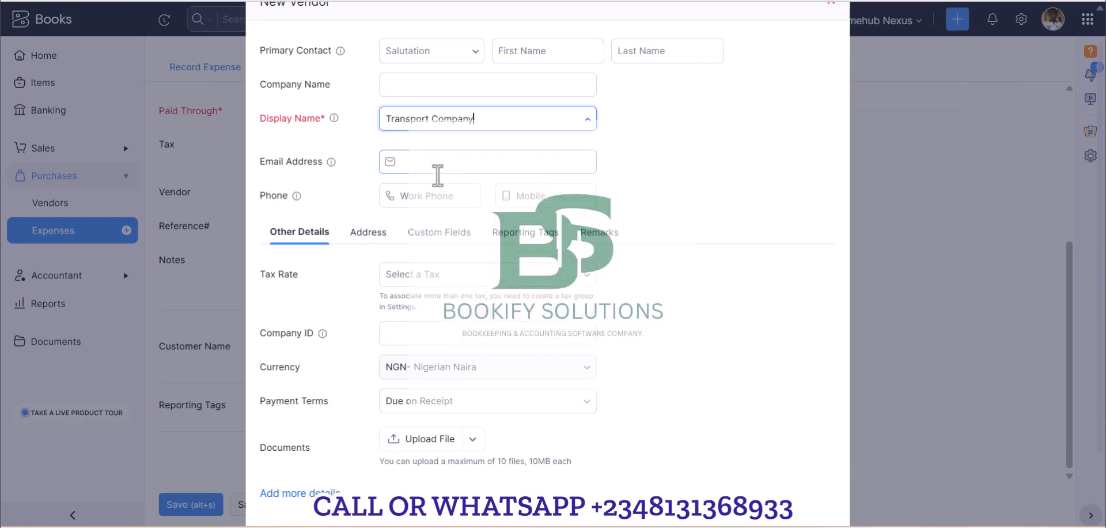
pyautogui.scroll(-5, 436, 213)
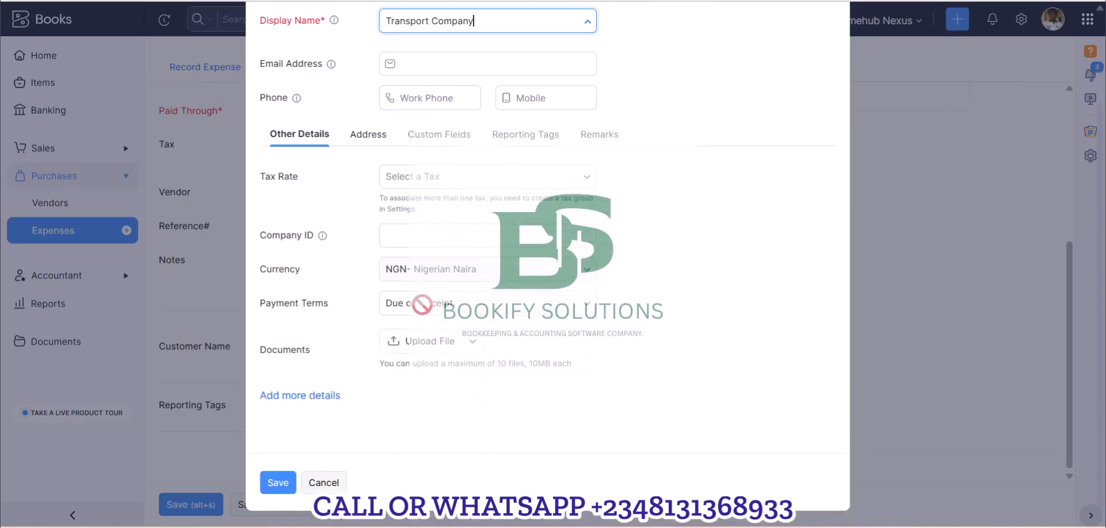
pyautogui.click(281, 485)
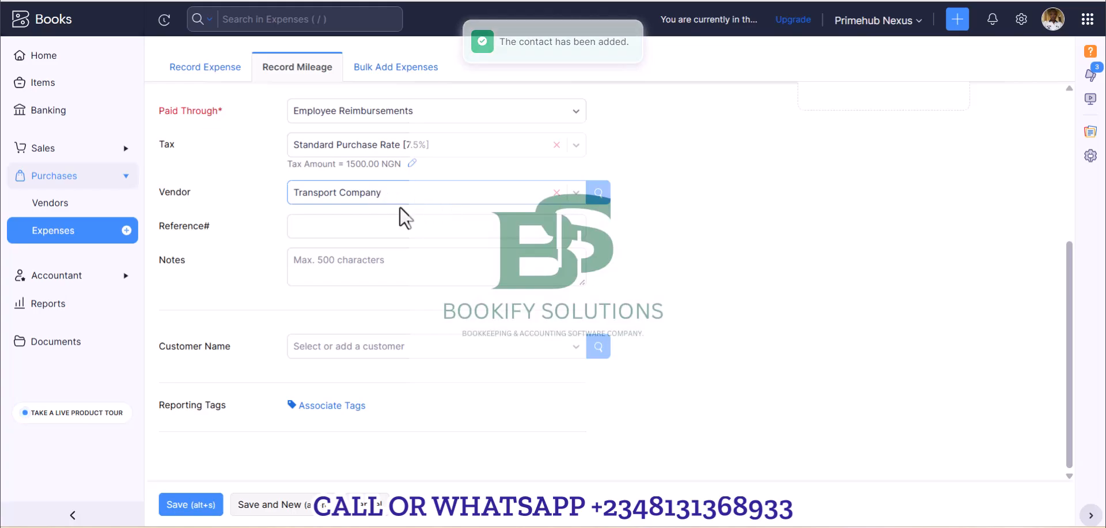
# Assign the first listed existing customer to the mileage expense and mark it as billable.
pyautogui.click(353, 225)
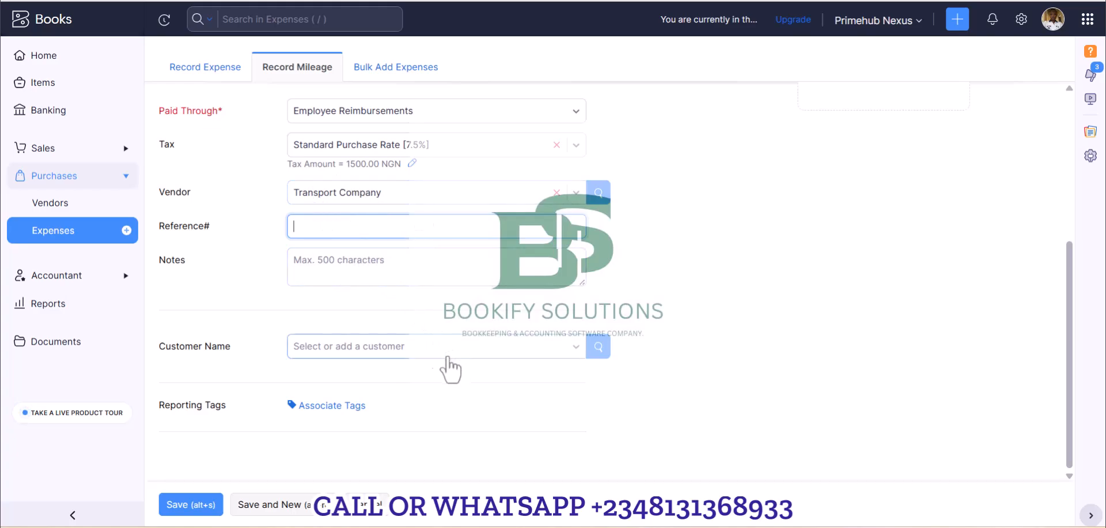
pyautogui.click(424, 346)
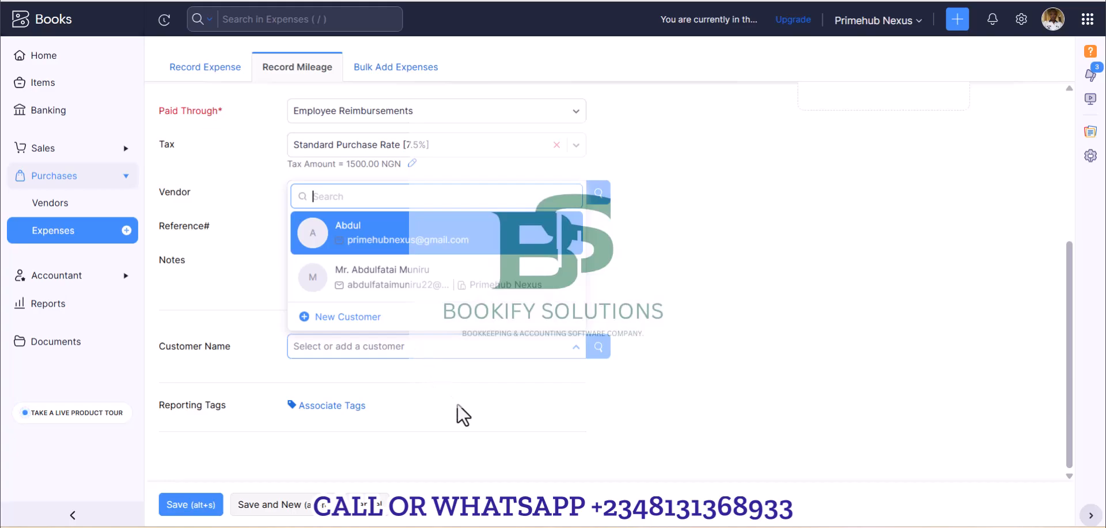
pyautogui.click(362, 230)
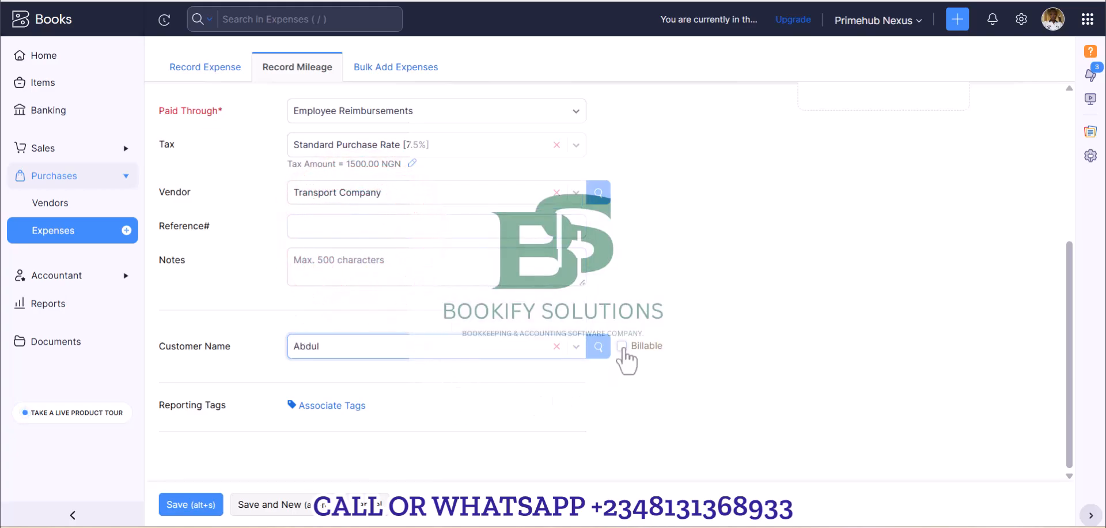
pyautogui.click(621, 346)
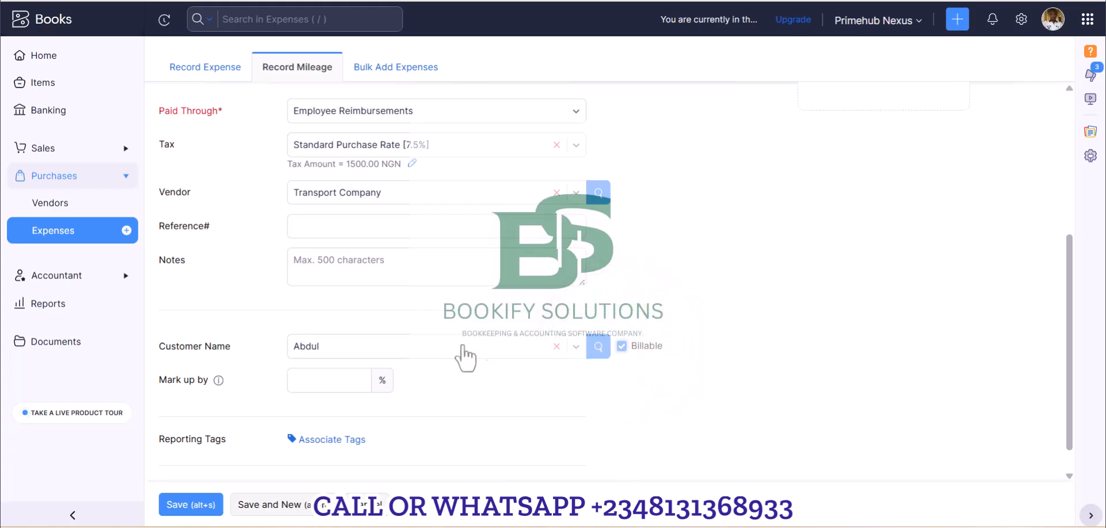
# Set the markup on the billable mileage expense to 90%.
pyautogui.scroll(-1, 375, 353)
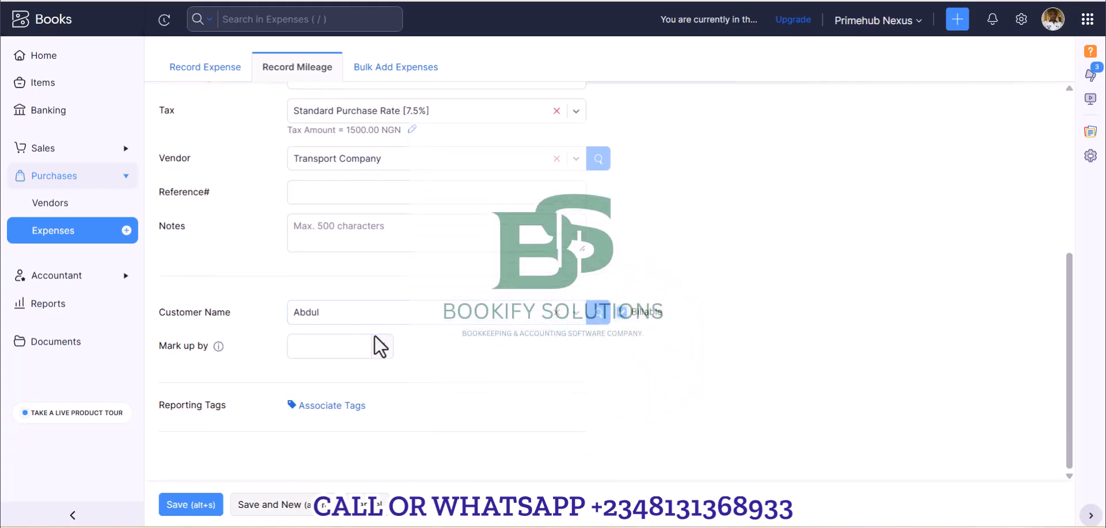
pyautogui.click(335, 348)
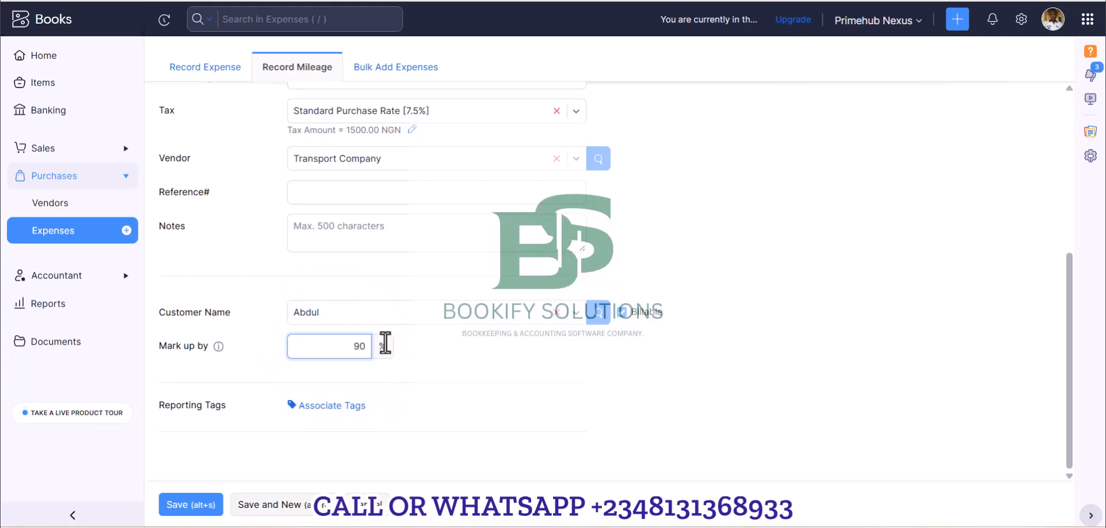
pyautogui.write('90')
pyautogui.press('Tab')
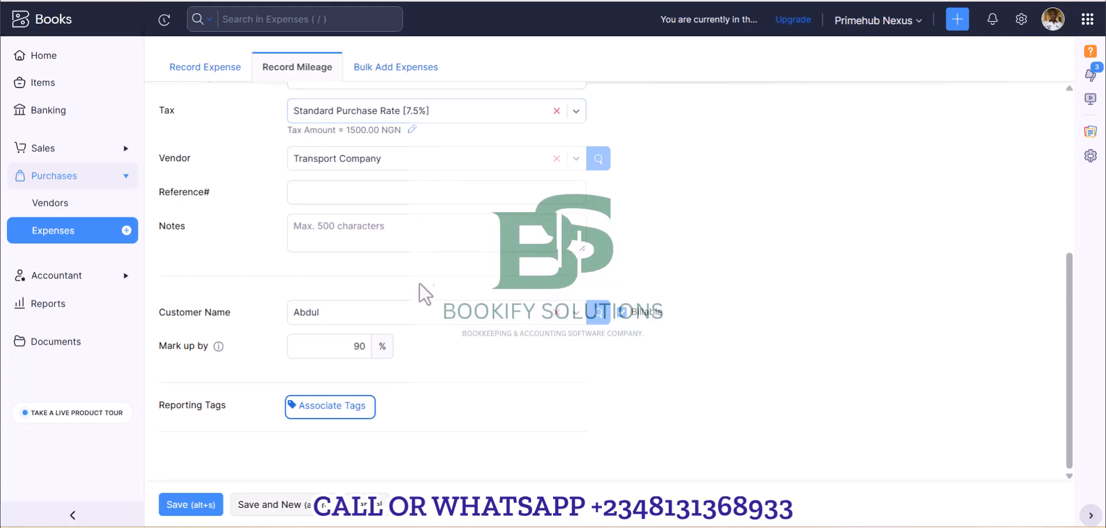
# Save the mileage expense and review its details and journal entries.
pyautogui.click(174, 507)
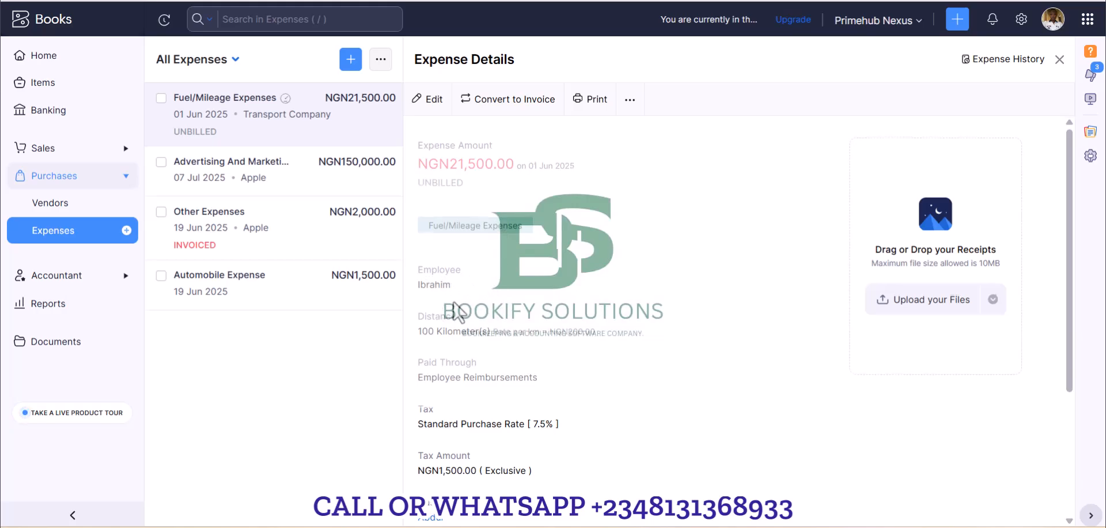
pyautogui.scroll(-3, 455, 314)
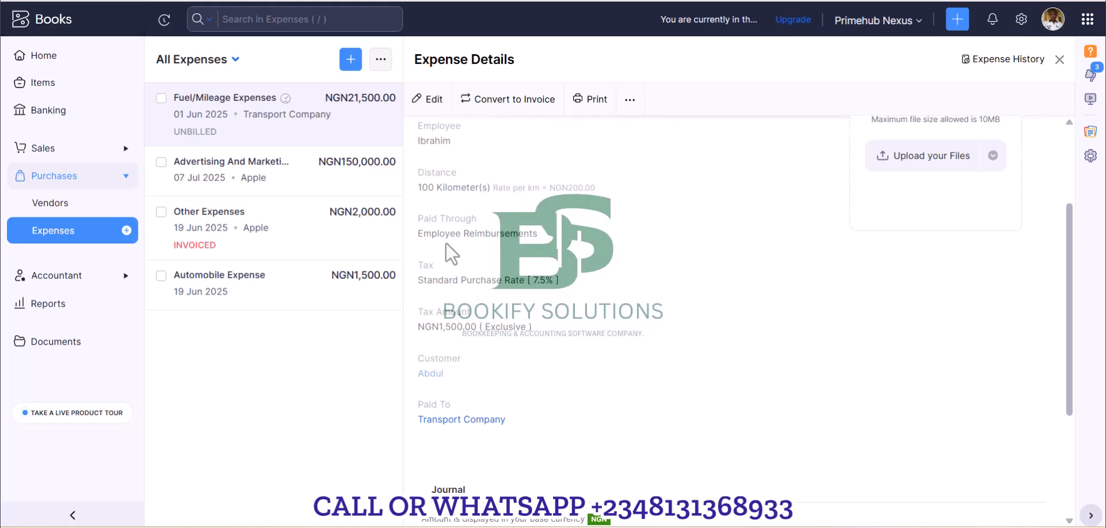
pyautogui.scroll(-4, 503, 325)
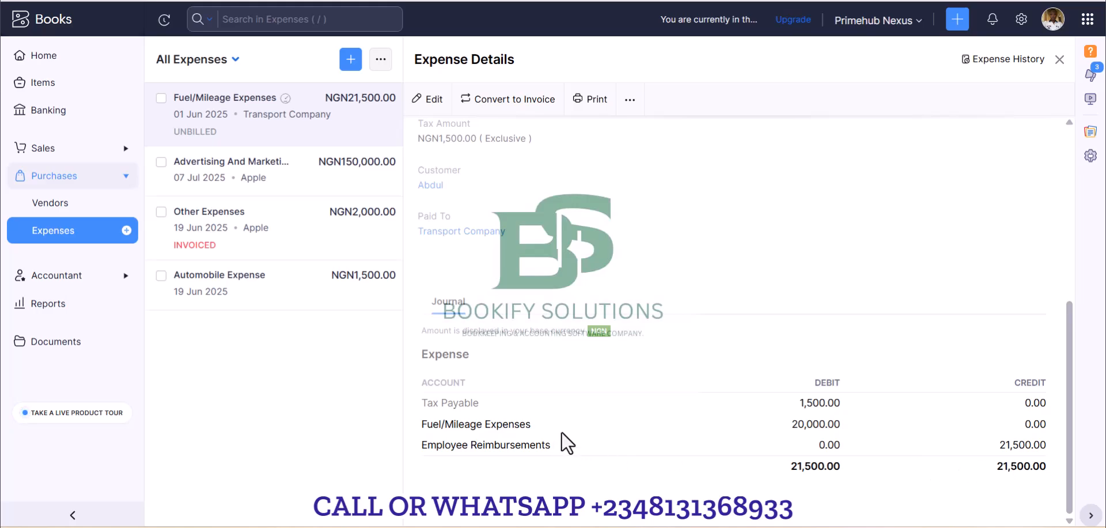
pyautogui.scroll(6, 543, 442)
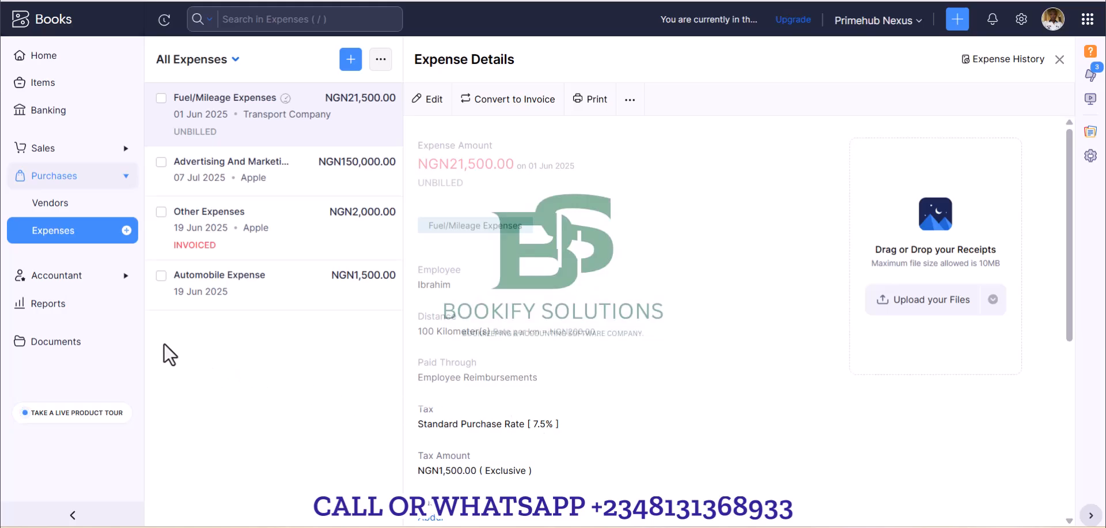
# Open the Profit and Loss report and apply a custom date range from 01 Jun 2025 to 28 Aug 2025.
pyautogui.click(58, 306)
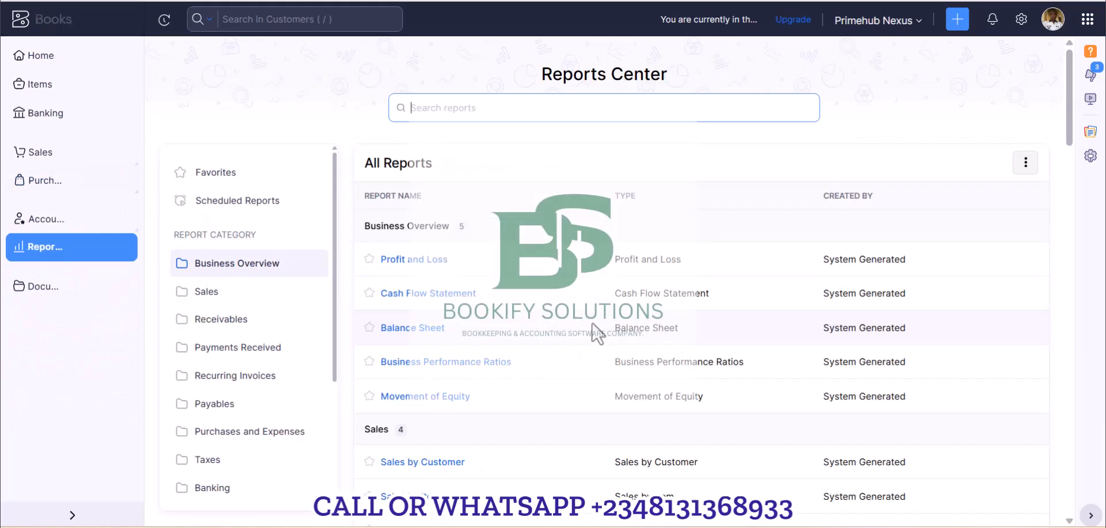
pyautogui.click(337, 260)
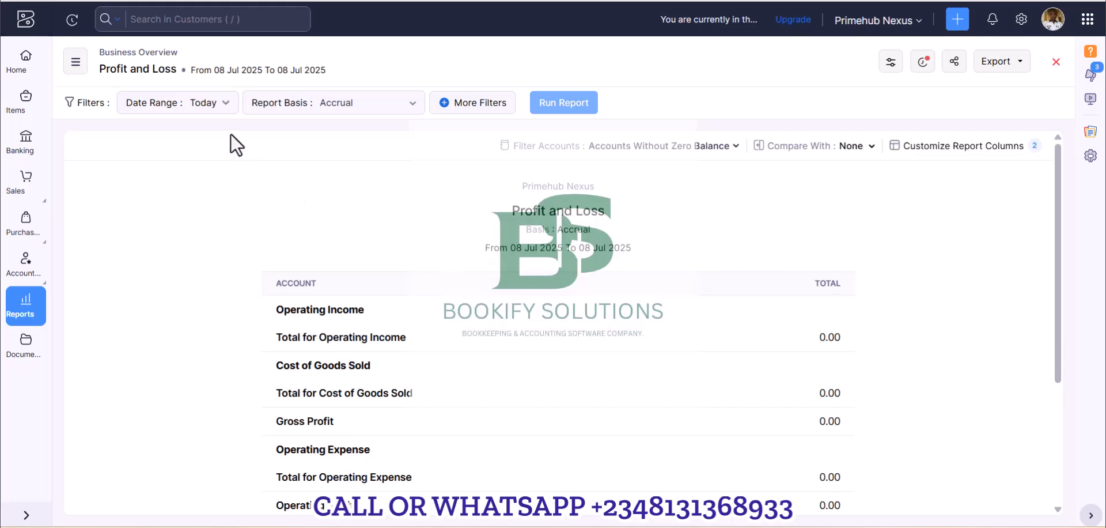
pyautogui.click(228, 109)
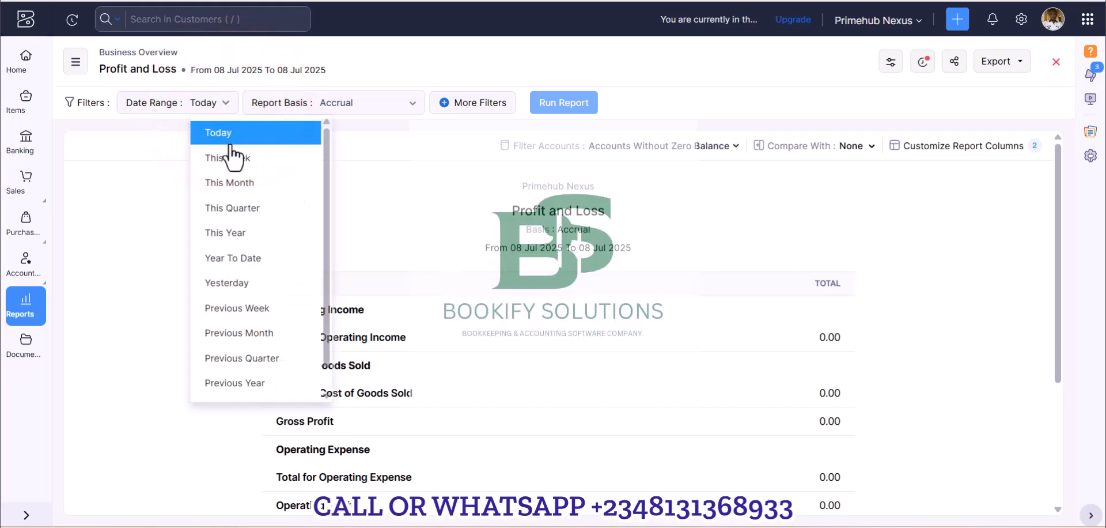
pyautogui.click(327, 131)
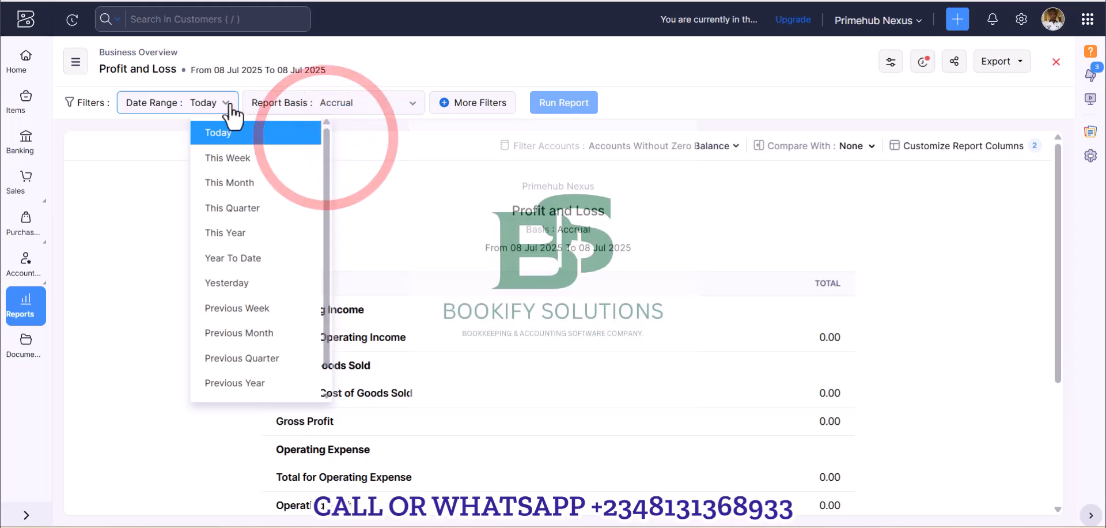
pyautogui.scroll(-1, 235, 332)
pyautogui.click(221, 383)
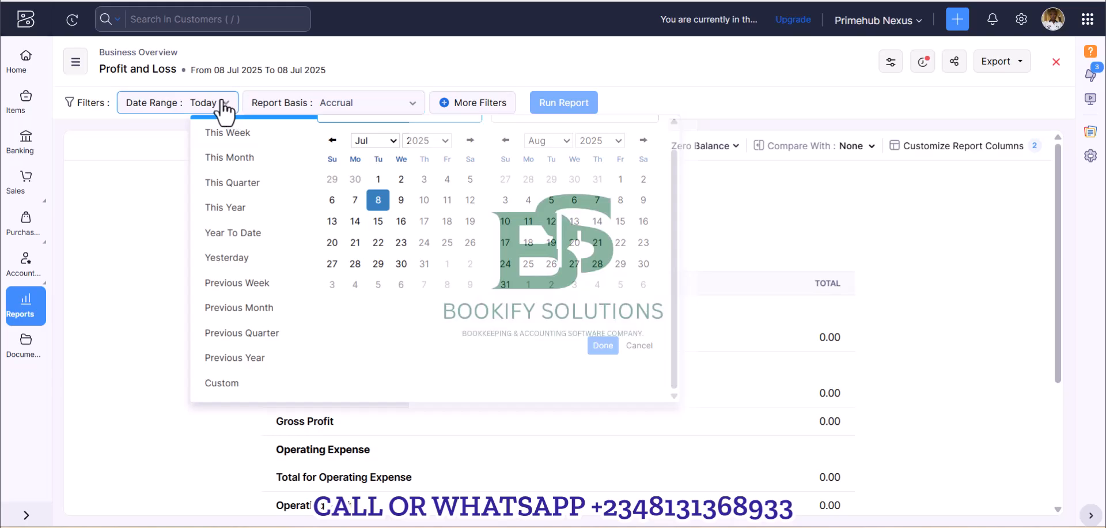
pyautogui.scroll(1, 243, 236)
pyautogui.scroll(-1, 244, 224)
pyautogui.click(393, 139)
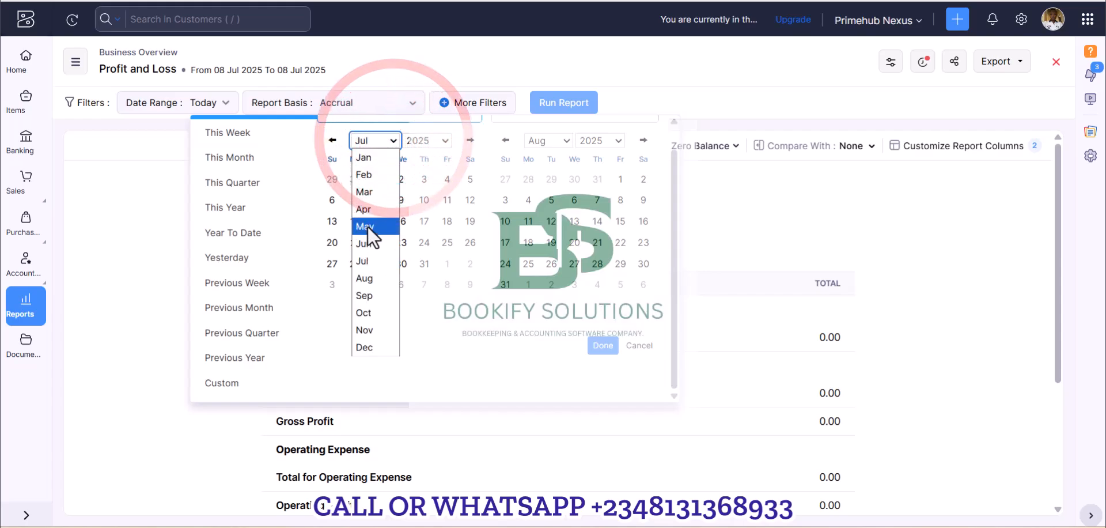
pyautogui.click(368, 240)
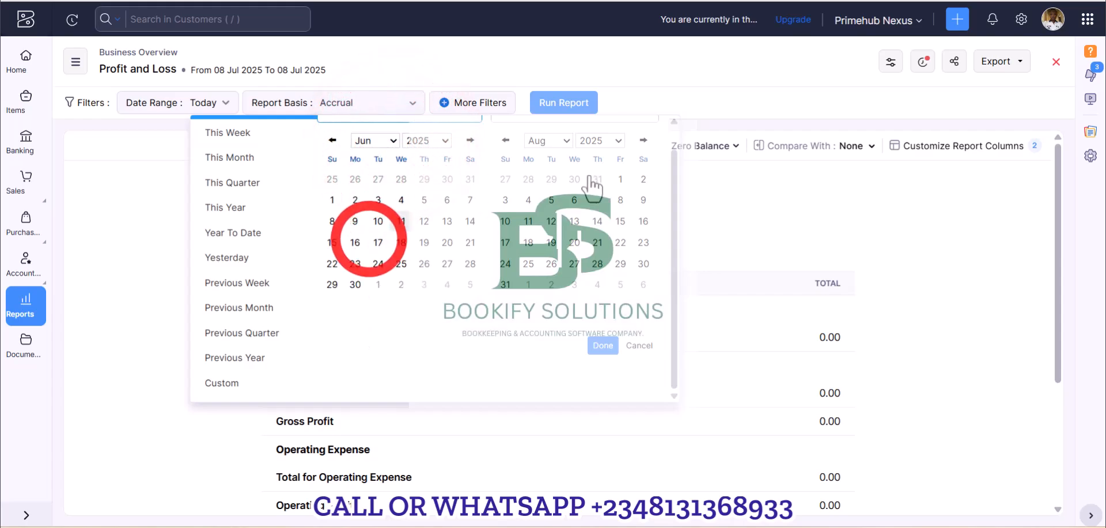
pyautogui.click(601, 344)
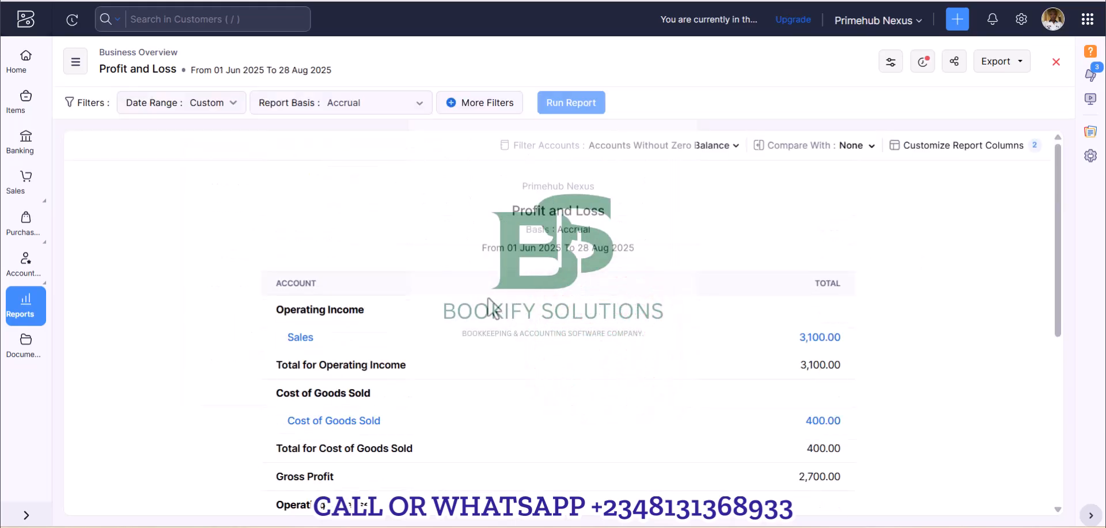
# Check the Fuel/Mileage Expenses line under Operating Expense in the Profit and Loss report.
pyautogui.scroll(-6, 458, 334)
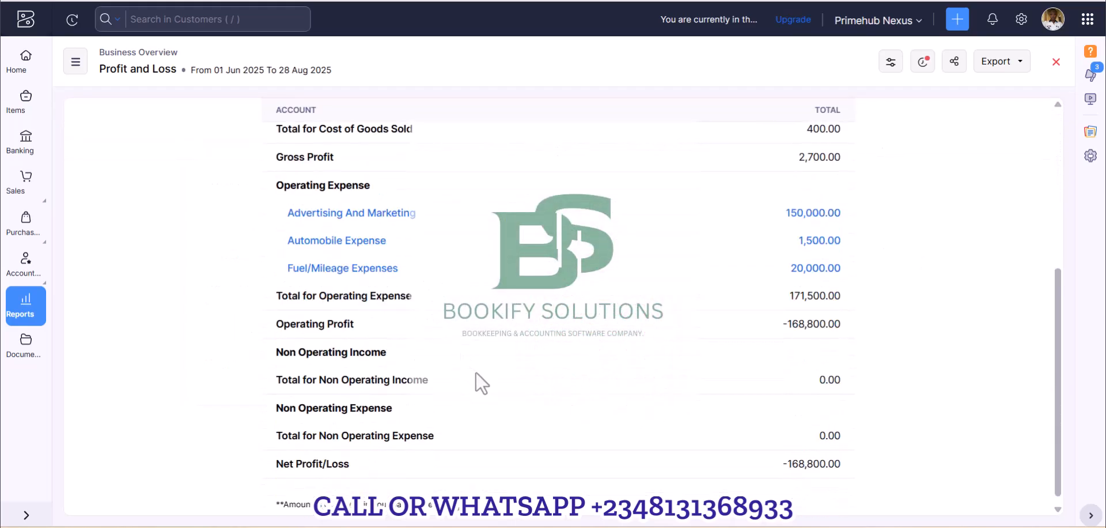
pyautogui.scroll(1, 575, 358)
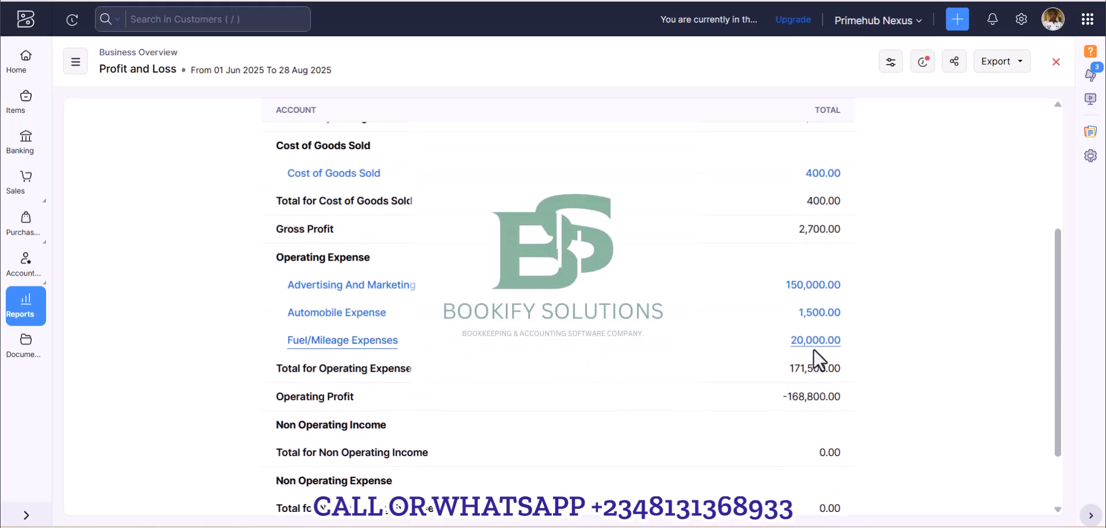
pyautogui.scroll(-1, 565, 399)
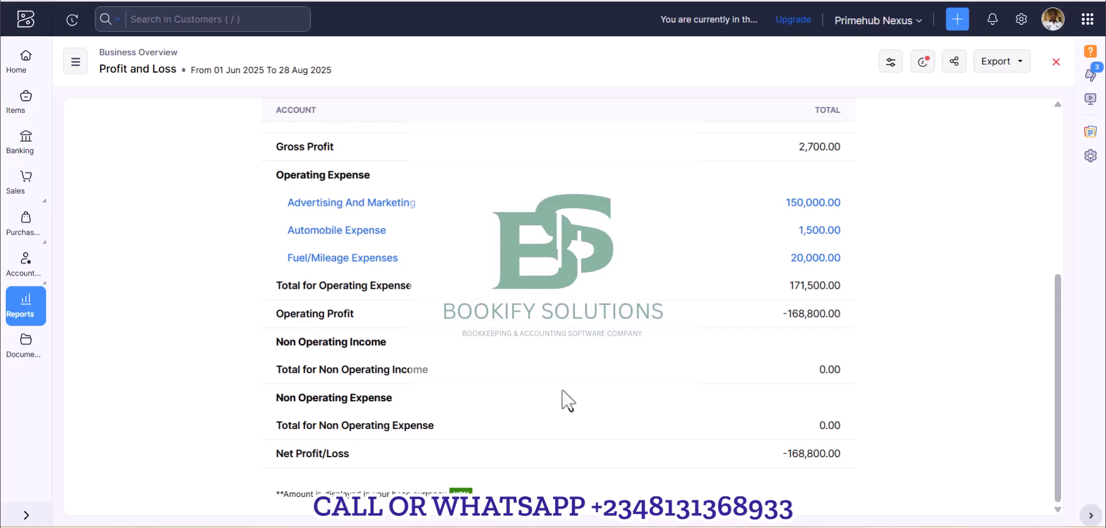
pyautogui.scroll(1, 568, 399)
pyautogui.scroll(5, 517, 376)
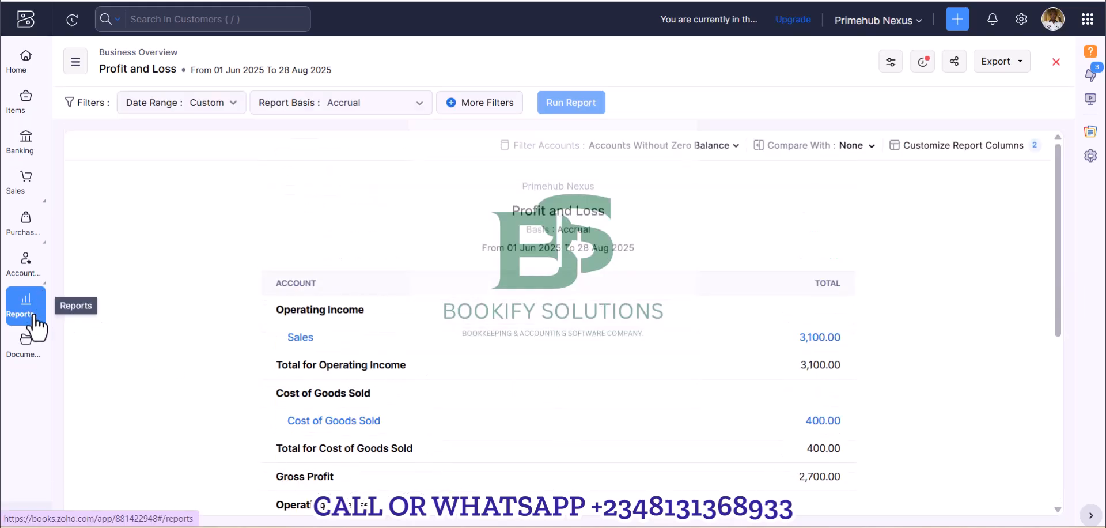
# Open the Balance Sheet report and check Employee Reimbursements and Tax Payable under Current Liabilities.
pyautogui.click(76, 61)
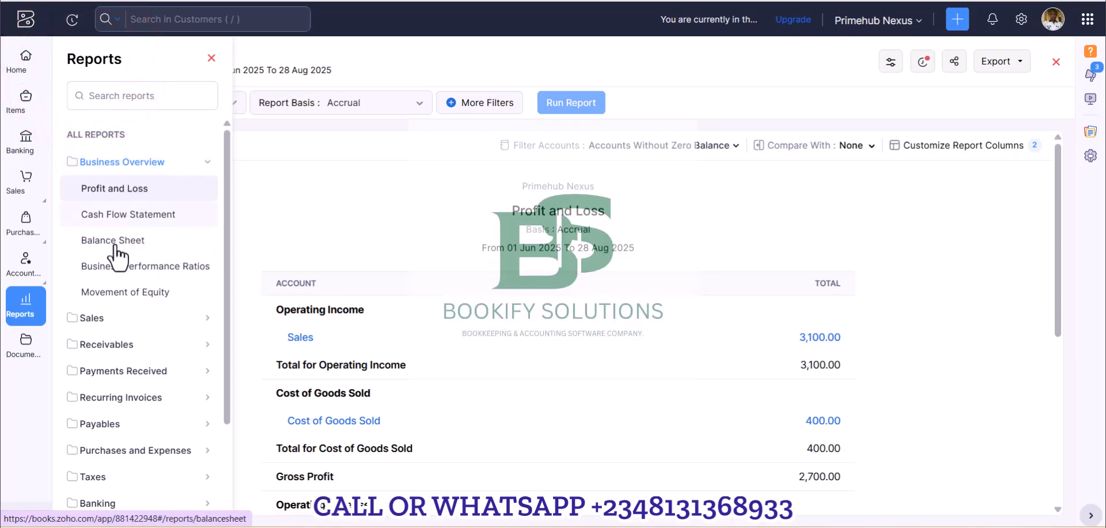
pyautogui.click(115, 240)
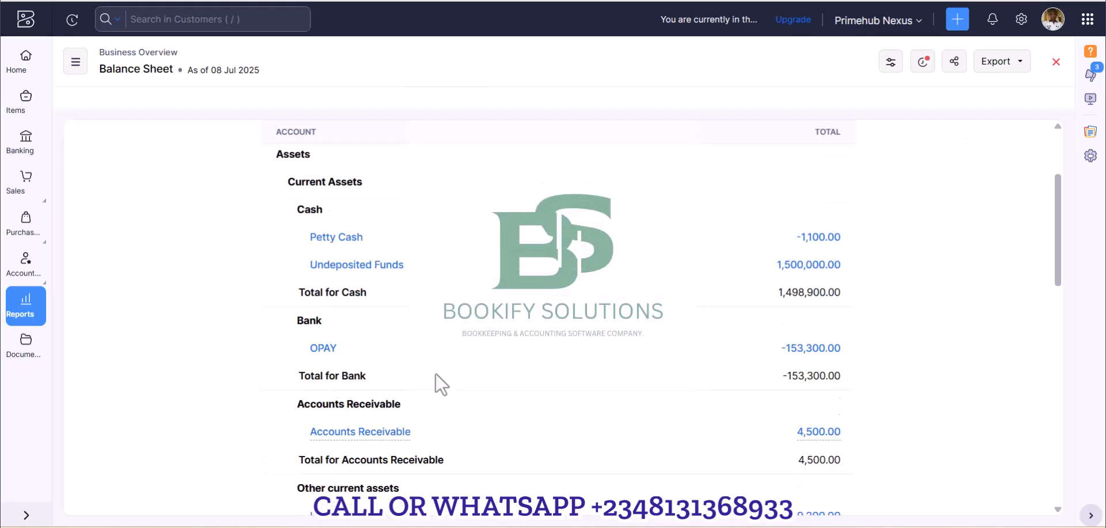
pyautogui.scroll(-5, 436, 372)
pyautogui.scroll(-3, 336, 442)
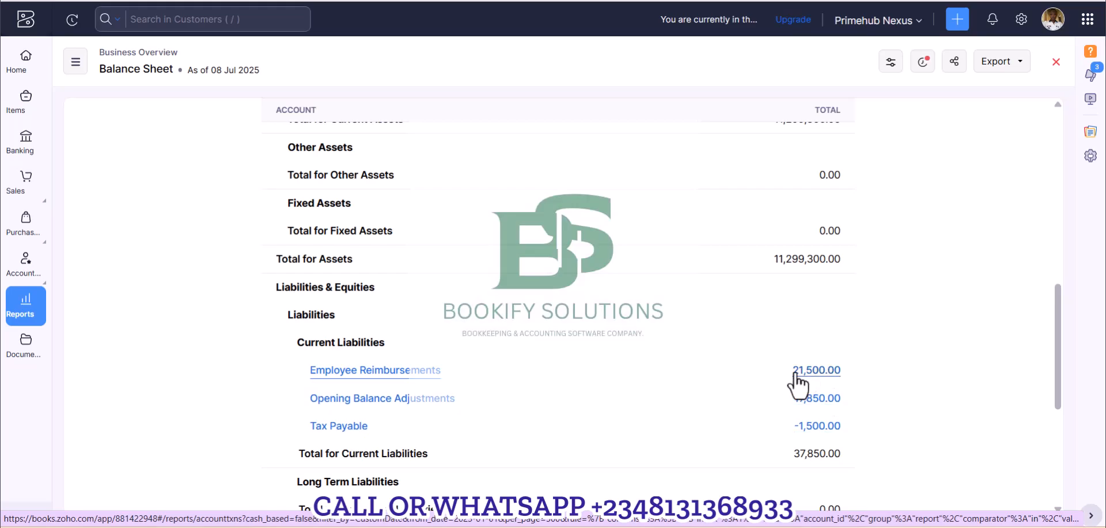
pyautogui.scroll(-3, 731, 418)
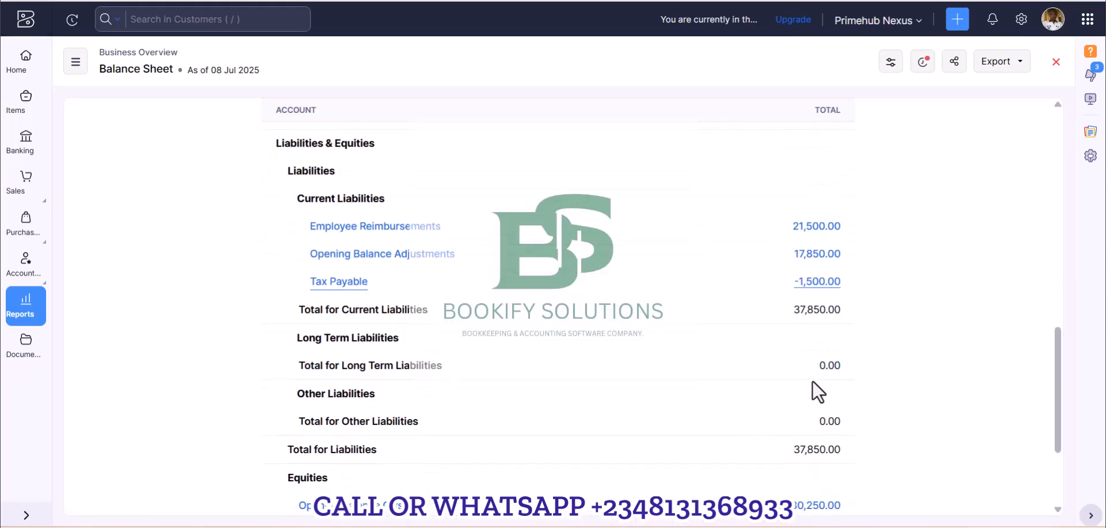
pyautogui.scroll(1, 381, 332)
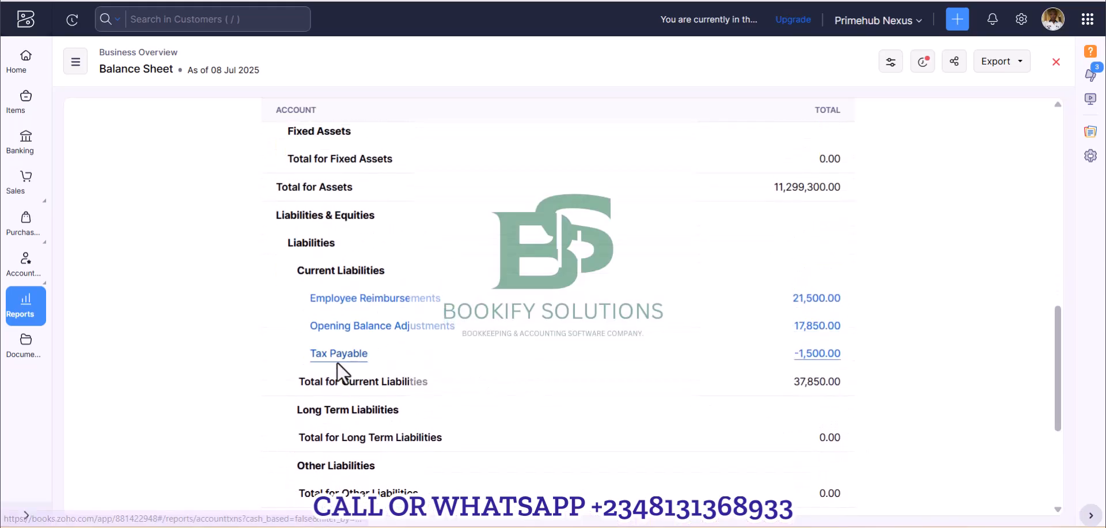